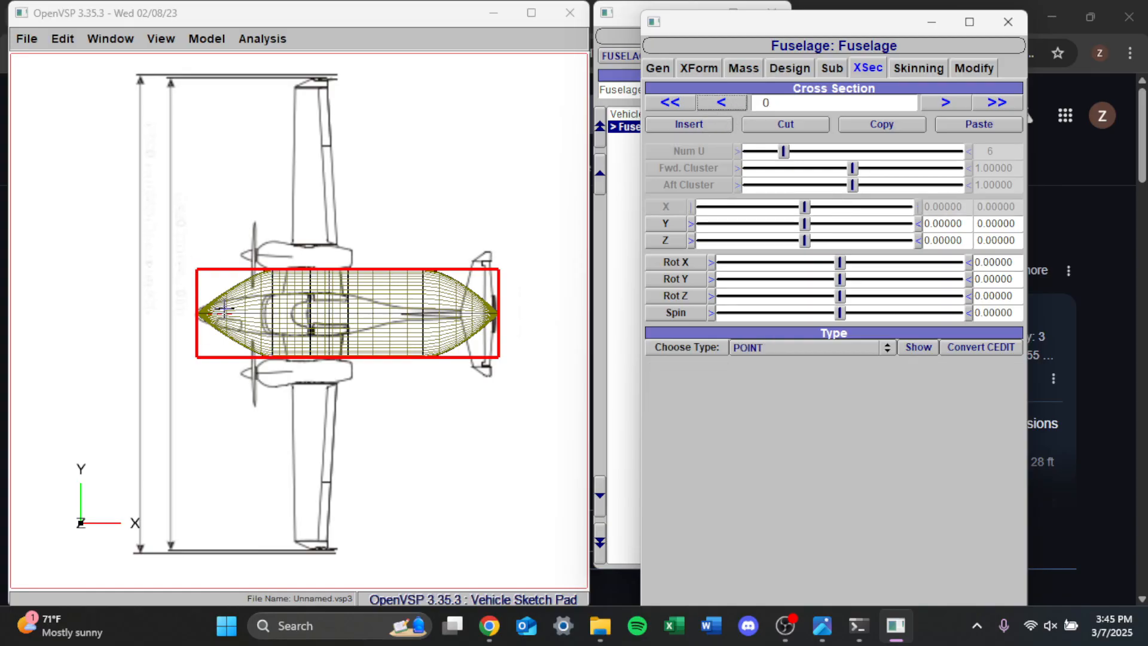
Try inserting a circular cross section about 1.03 in diameter just behind the fuselage nose, and cut it again.
click(775, 102)
click(691, 124)
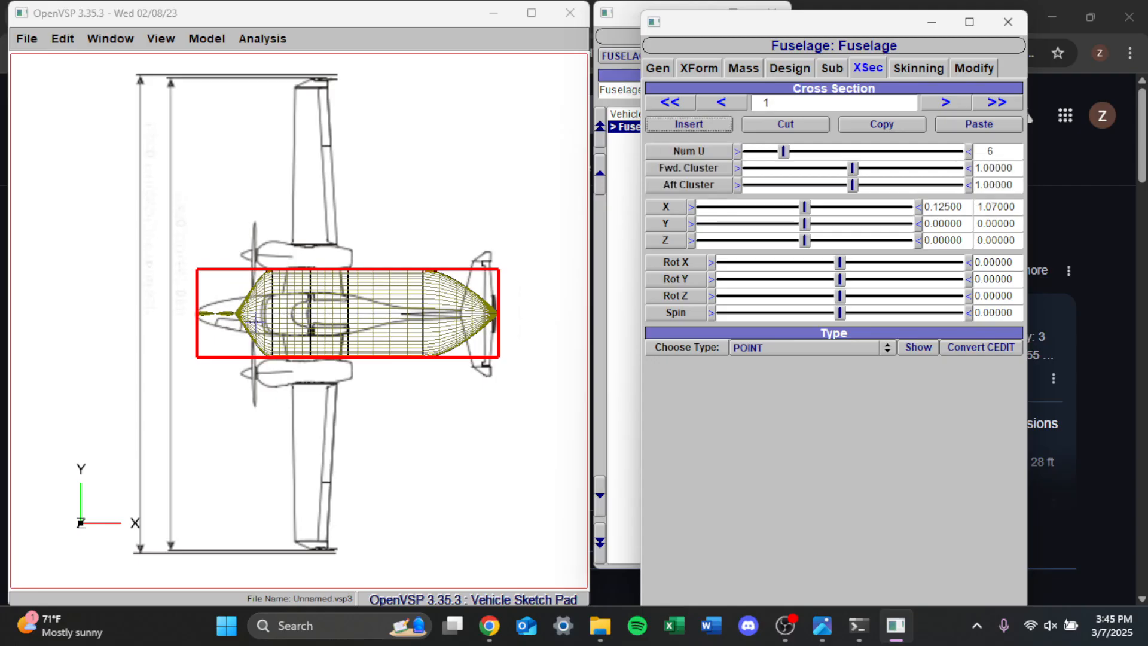
click(785, 348)
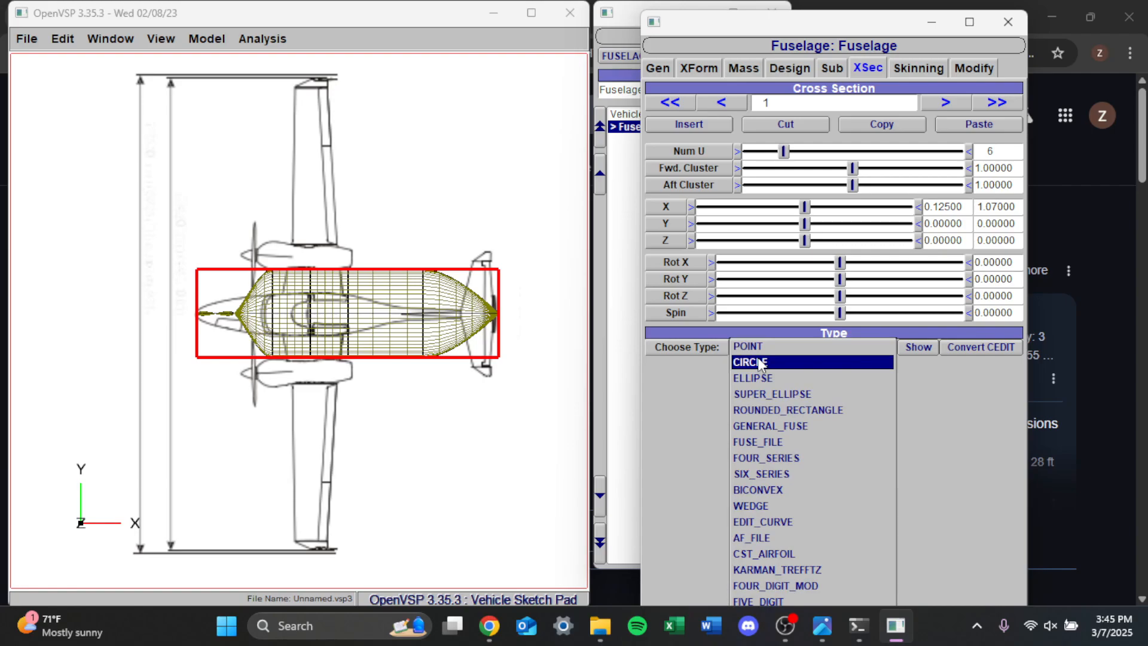
click(764, 362)
mouse_move(738, 369)
mouse_down()
mouse_move(777, 372)
mouse_move(760, 369)
mouse_up()
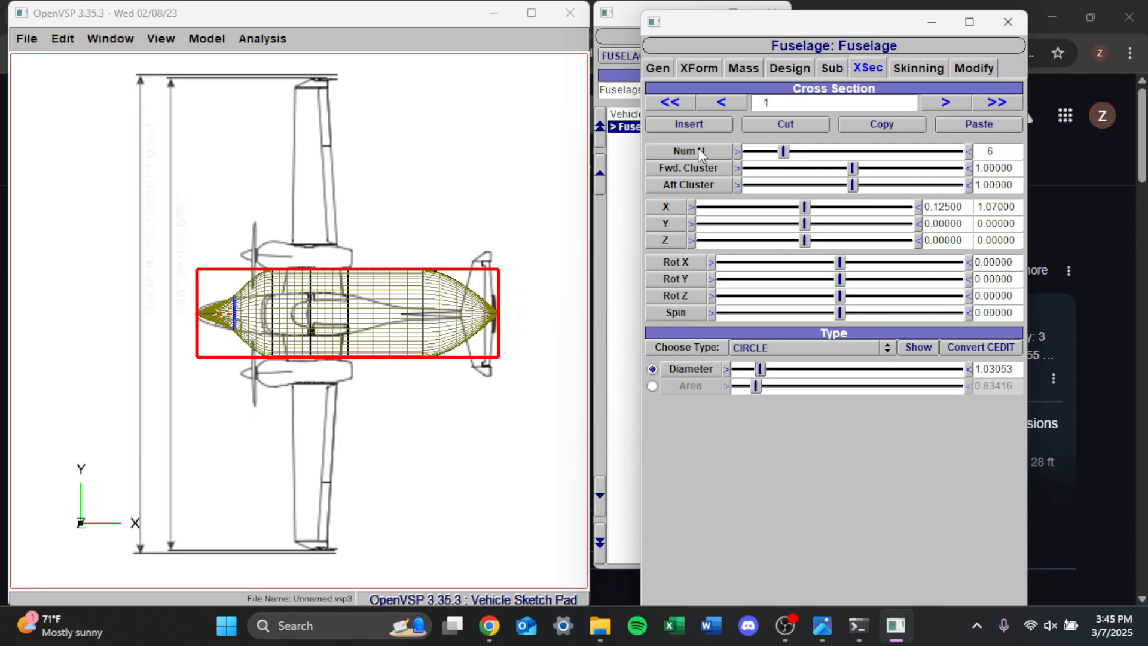
click(772, 127)
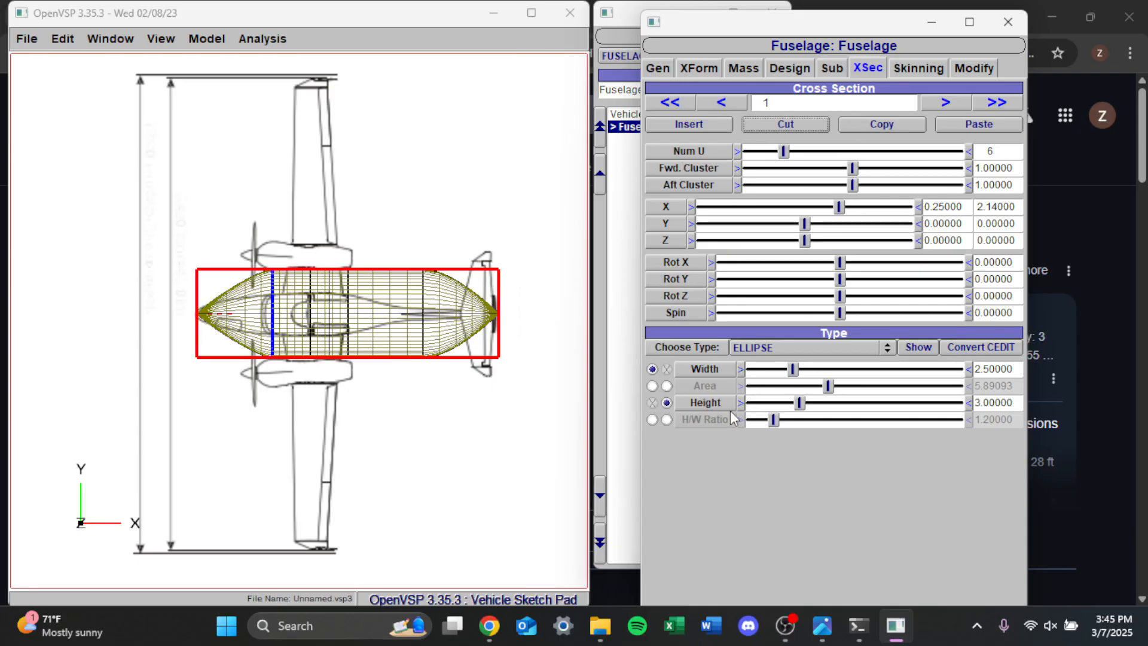
Narrow fuselage cross section 1 to a width of about 1.12 and copy it onto cross sections 2, 3 and 4.
drag(793, 369, 771, 371)
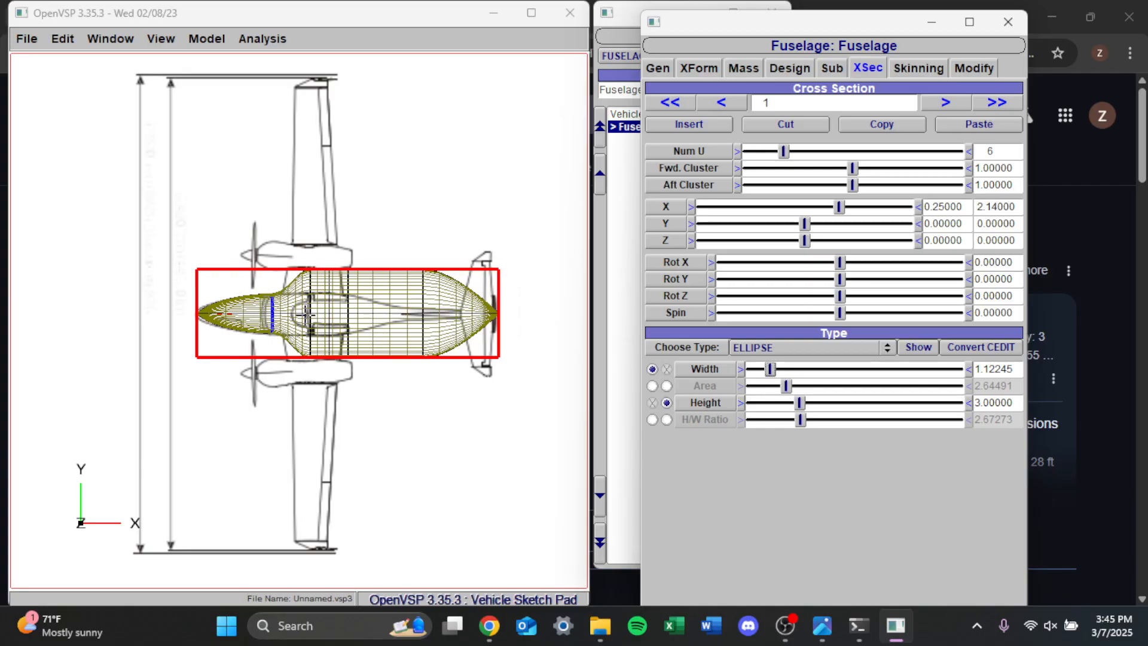
click(880, 126)
click(935, 106)
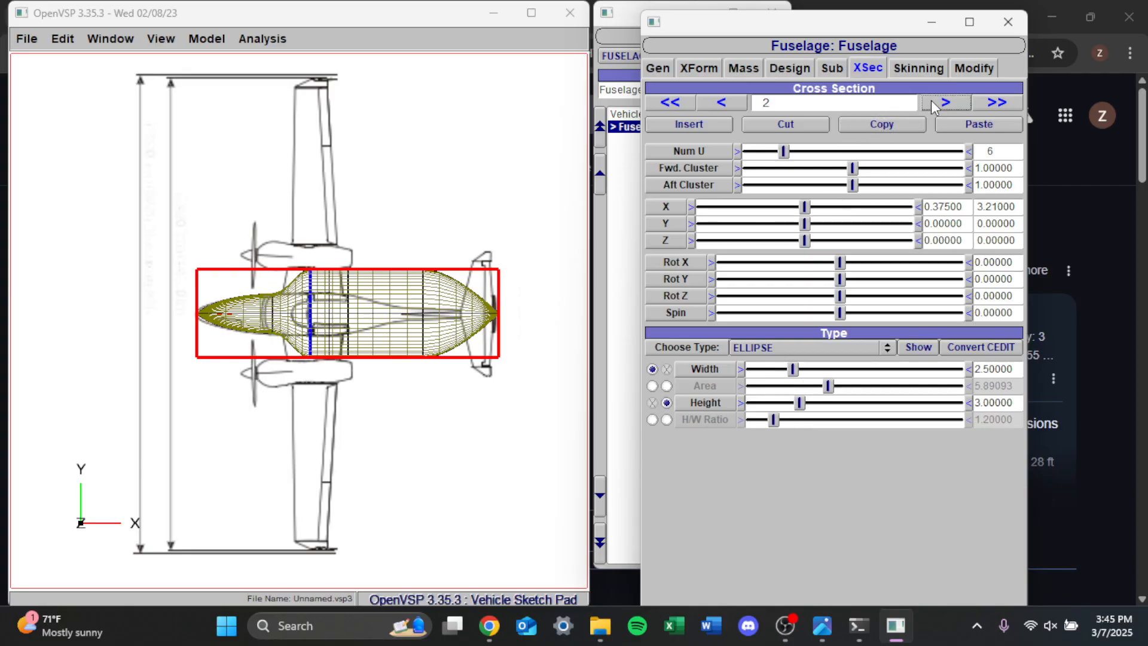
click(975, 125)
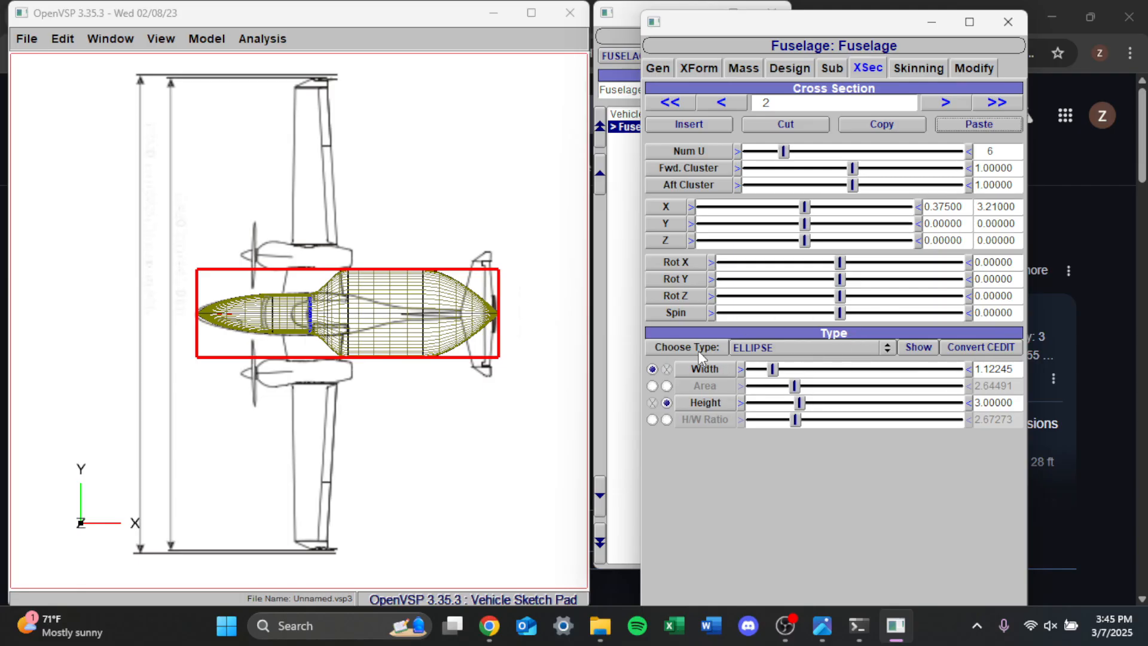
click(943, 100)
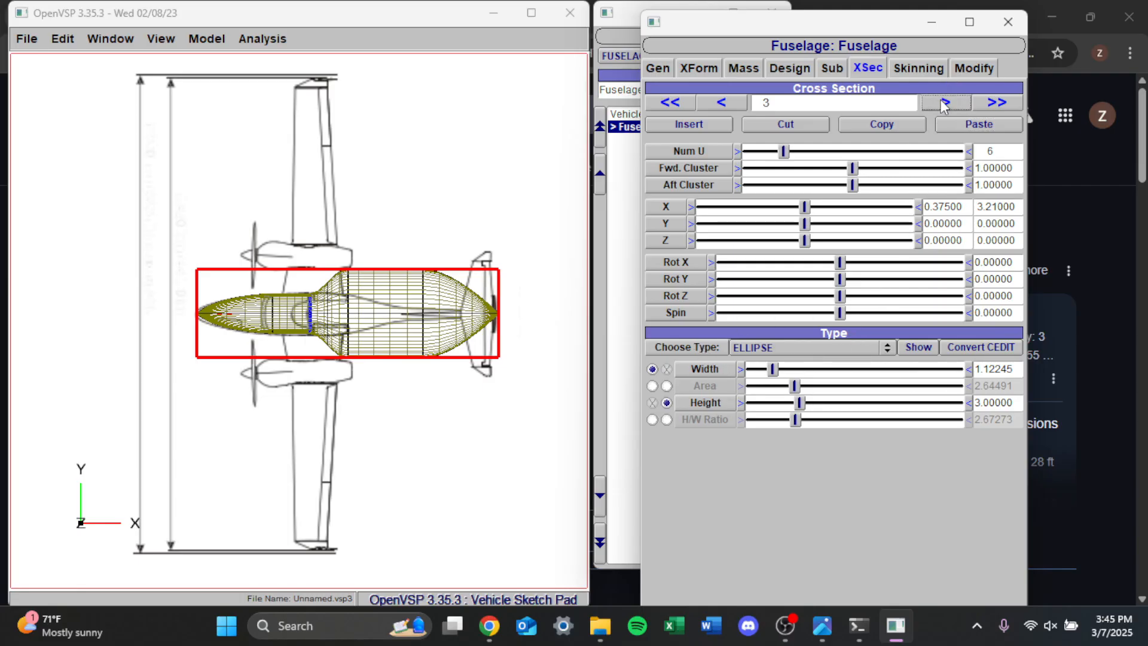
click(949, 122)
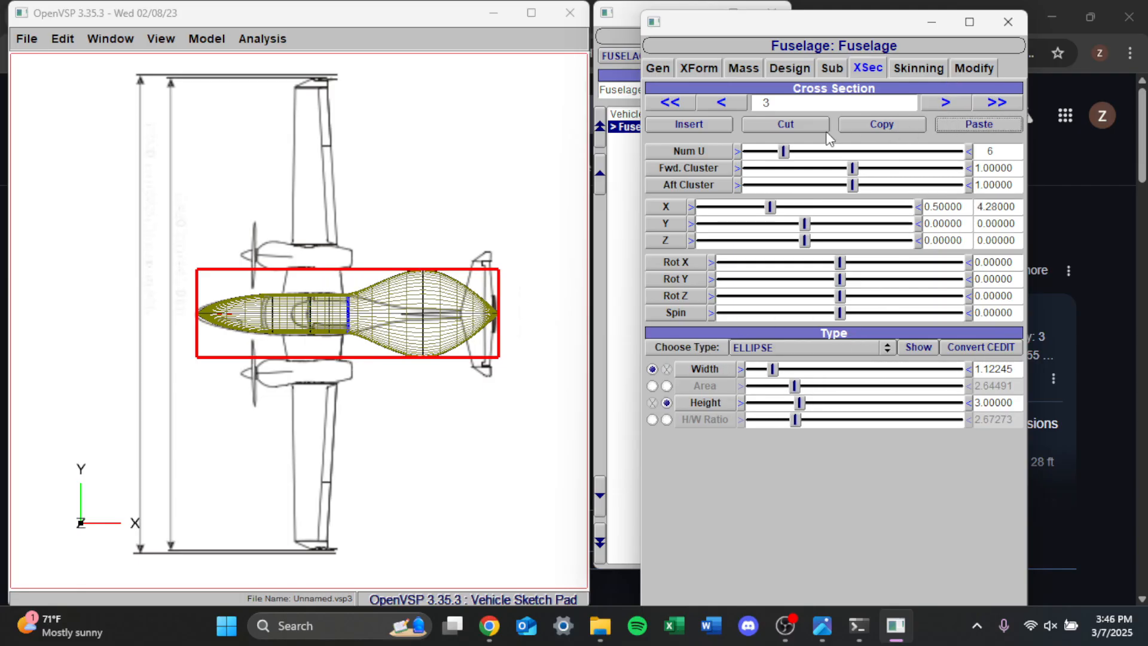
click(941, 103)
click(950, 125)
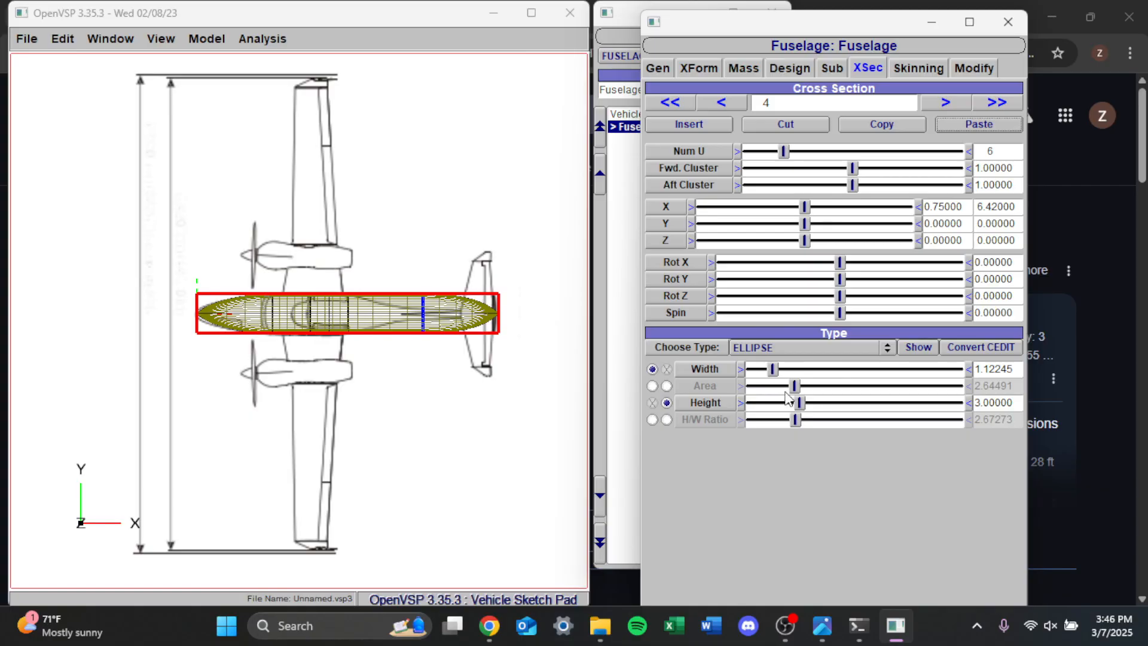
Resize the rear fuselage cross section 4 to a width of about 0.36 and a height of about 3.08.
drag(800, 404, 805, 408)
drag(773, 369, 761, 367)
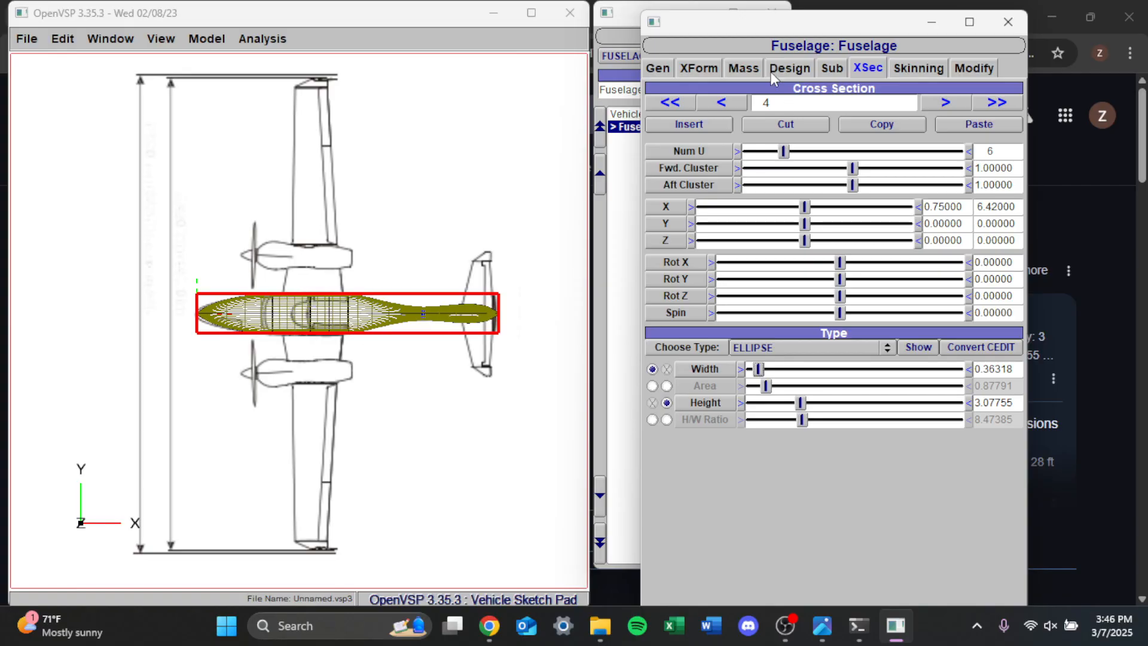
Go back to cross section 1 and raise its Num U to 14.
click(733, 104)
click(733, 104)
click(733, 104)
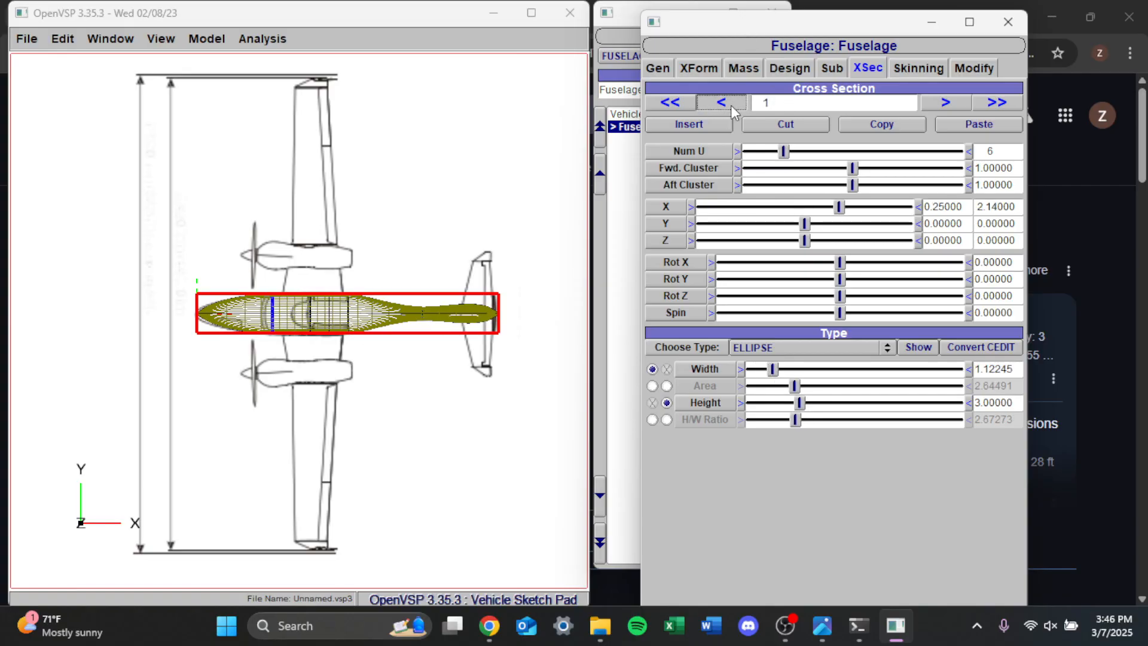
click(733, 104)
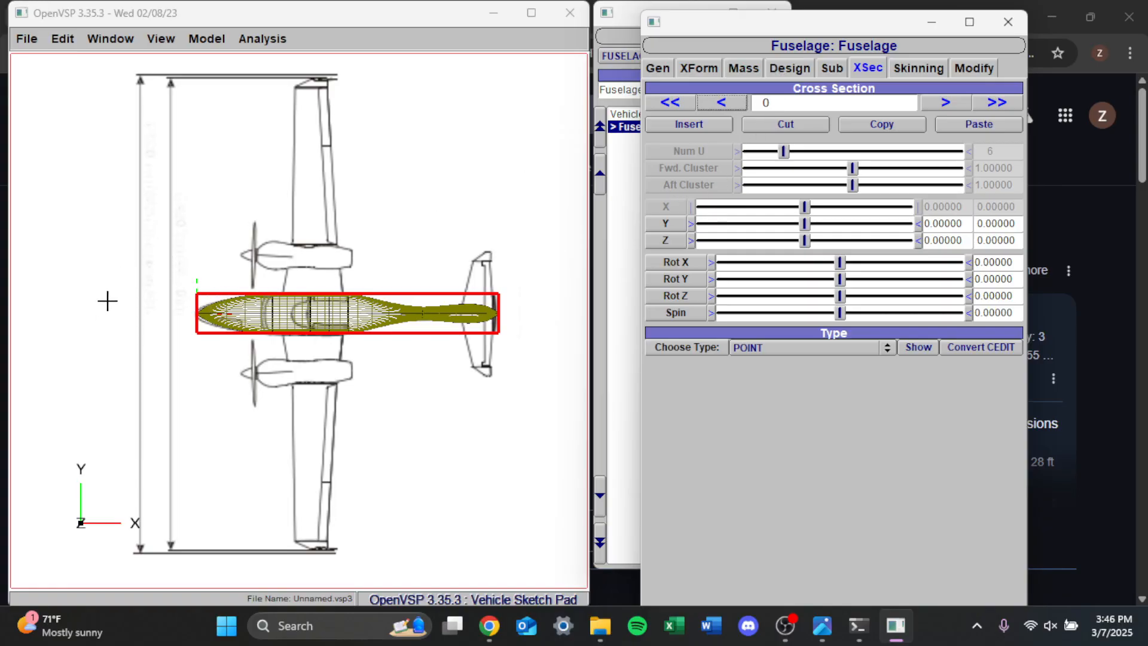
click(944, 105)
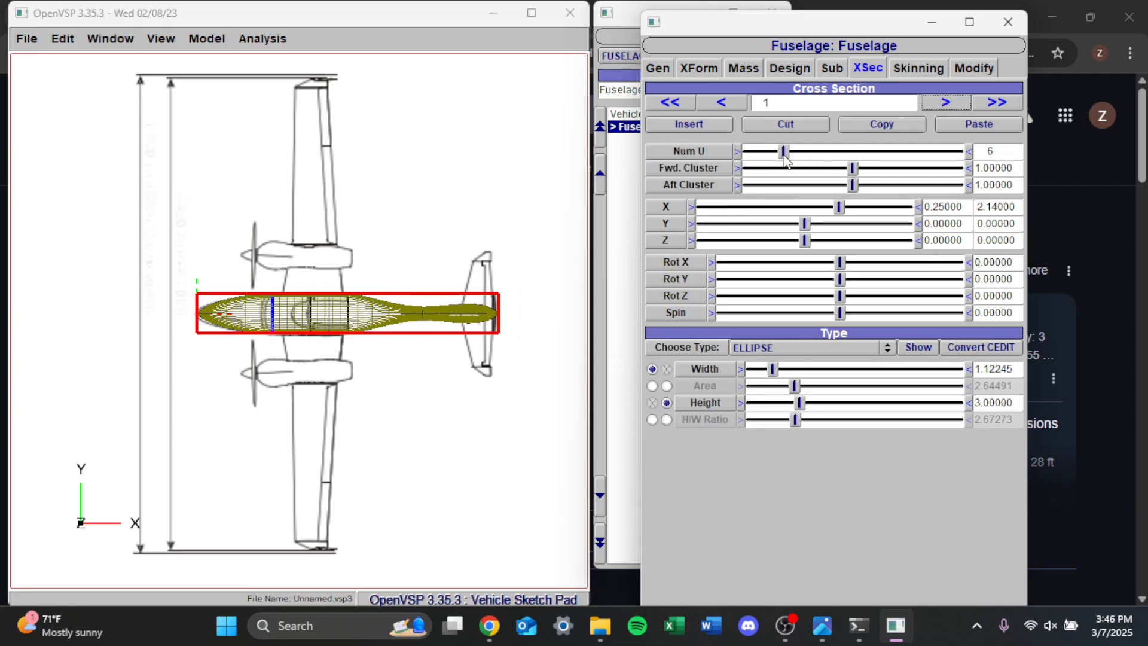
drag(784, 155, 854, 154)
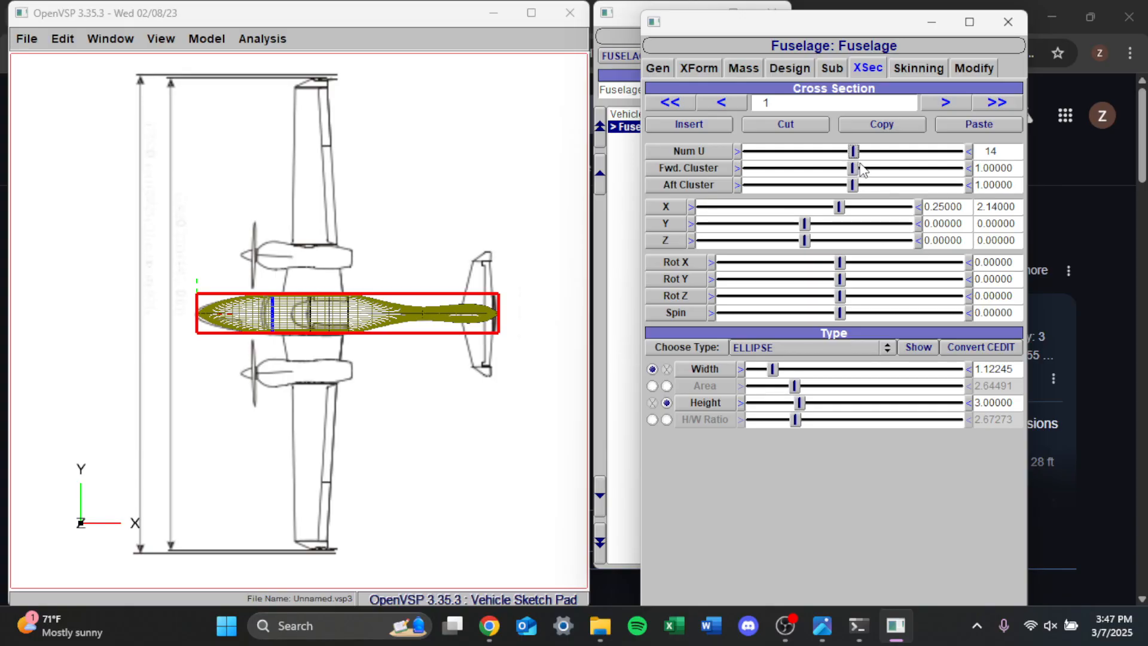
Try forward cluster values up to 10 on cross section 1 and set the value back to 1.
drag(855, 168, 963, 169)
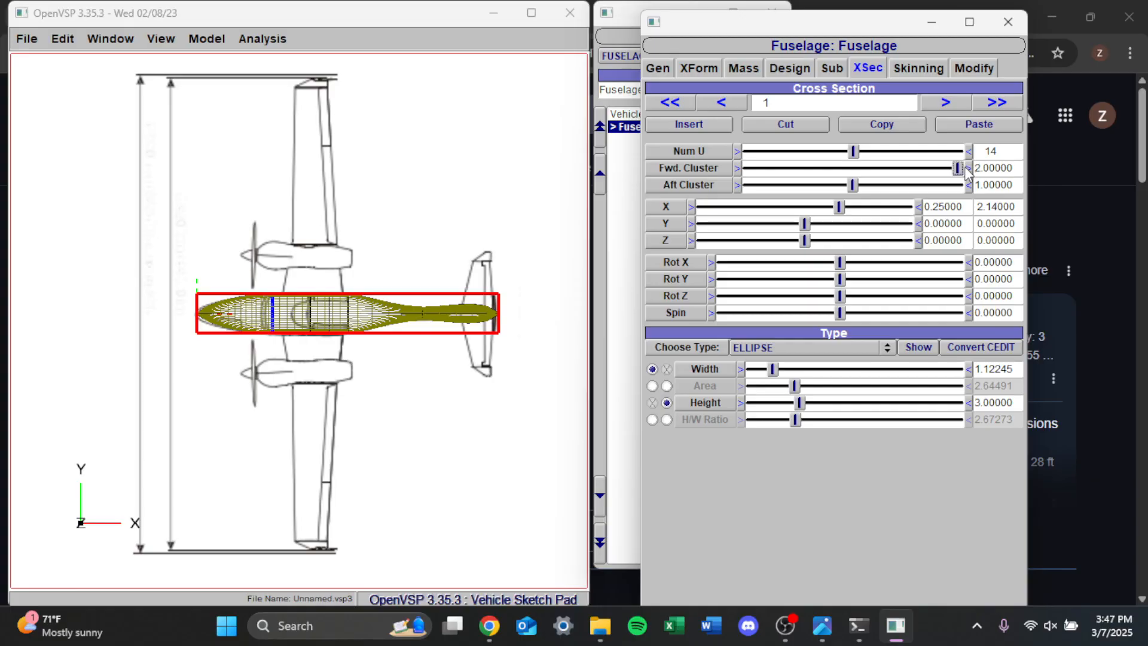
click(968, 169)
click(968, 170)
click(968, 169)
click(968, 169)
click(968, 170)
click(968, 169)
click(968, 169)
click(967, 169)
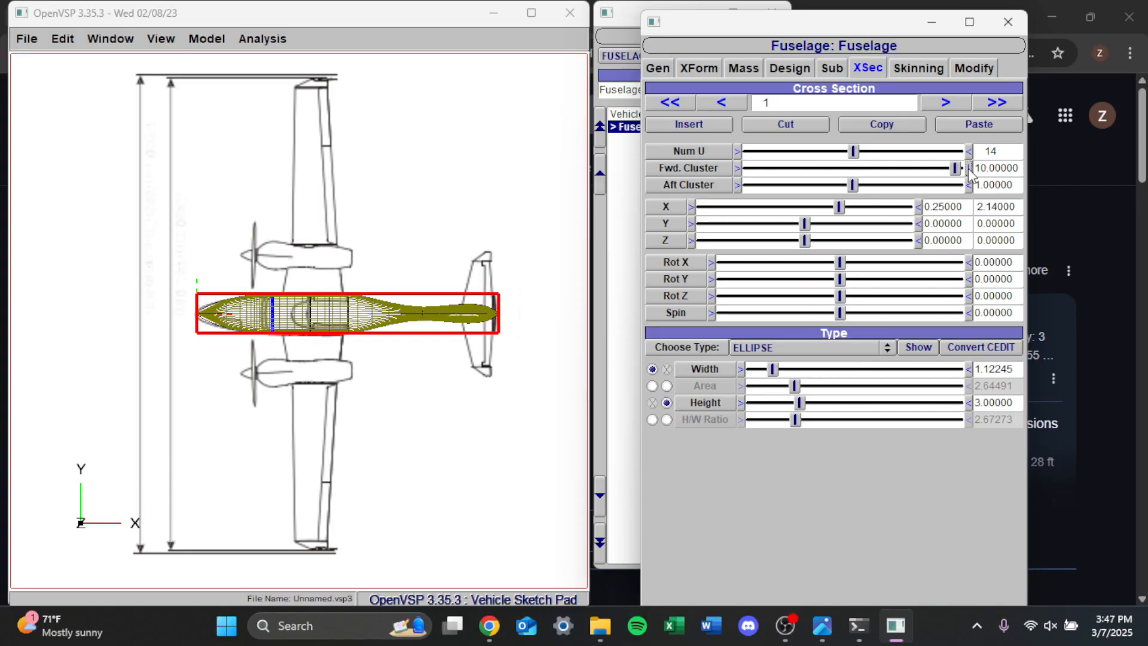
drag(955, 169, 895, 171)
double_click(994, 168)
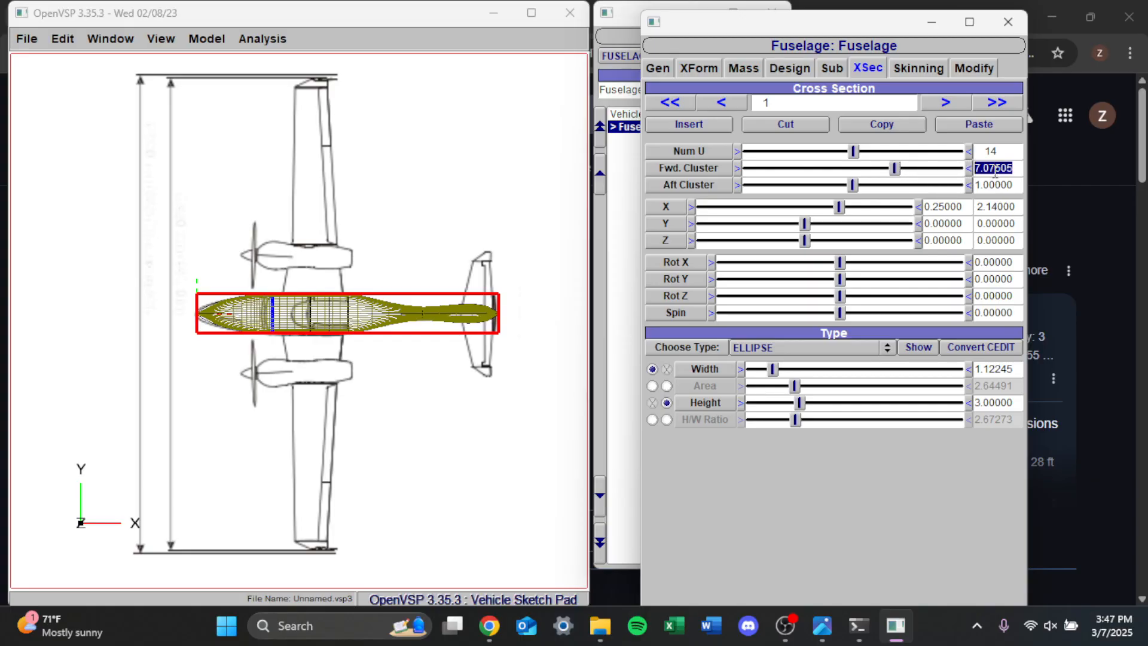
text(1)
key(Return)
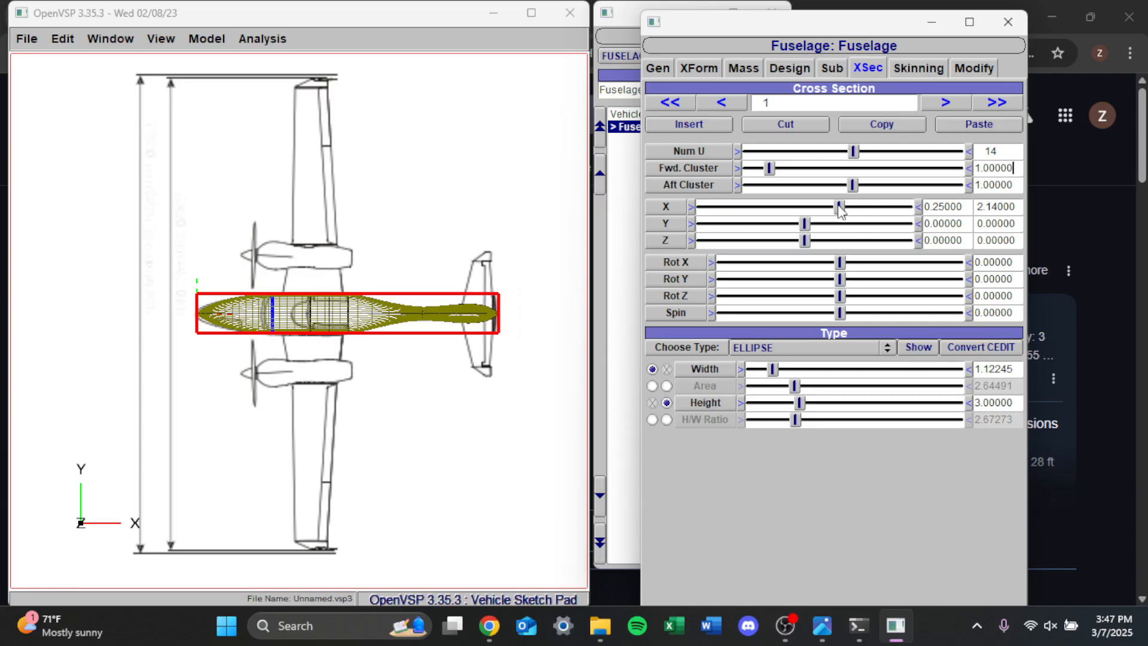
Try an X position of 0.10 for cross section 1 and set it back to 0.25.
double_click(941, 207)
double_click(937, 224)
click(945, 207)
triple_click(944, 207)
text(0.10)
key(Return)
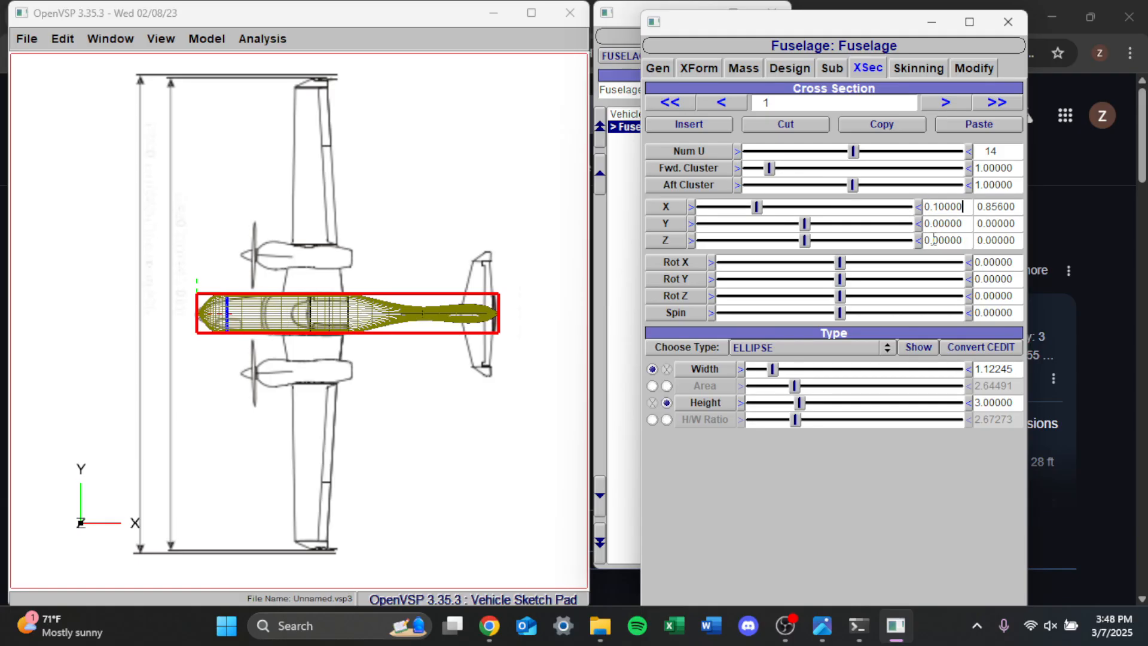
triple_click(945, 207)
text(0.25)
key(Return)
double_click(996, 206)
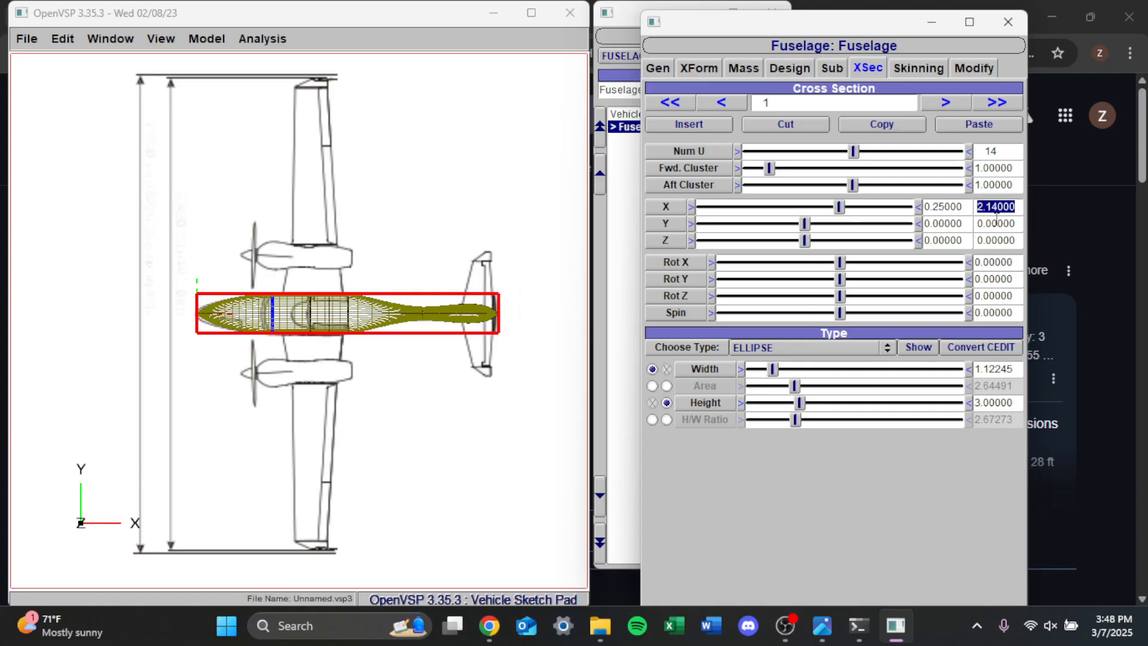
click(993, 206)
Shift cross section 1 sideways to about 0.098 in Y and forward to about 0.238 in X.
mouse_move(804, 223)
mouse_down()
mouse_move(825, 224)
mouse_move(805, 223)
mouse_up()
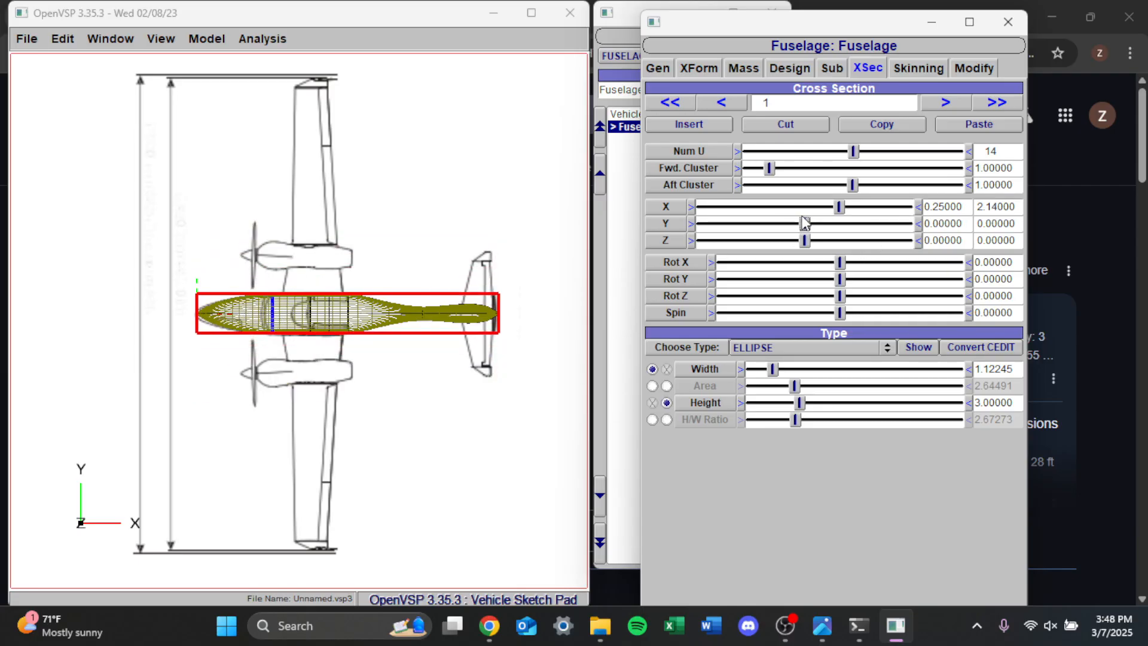
double_click(949, 224)
text(0)
click(992, 262)
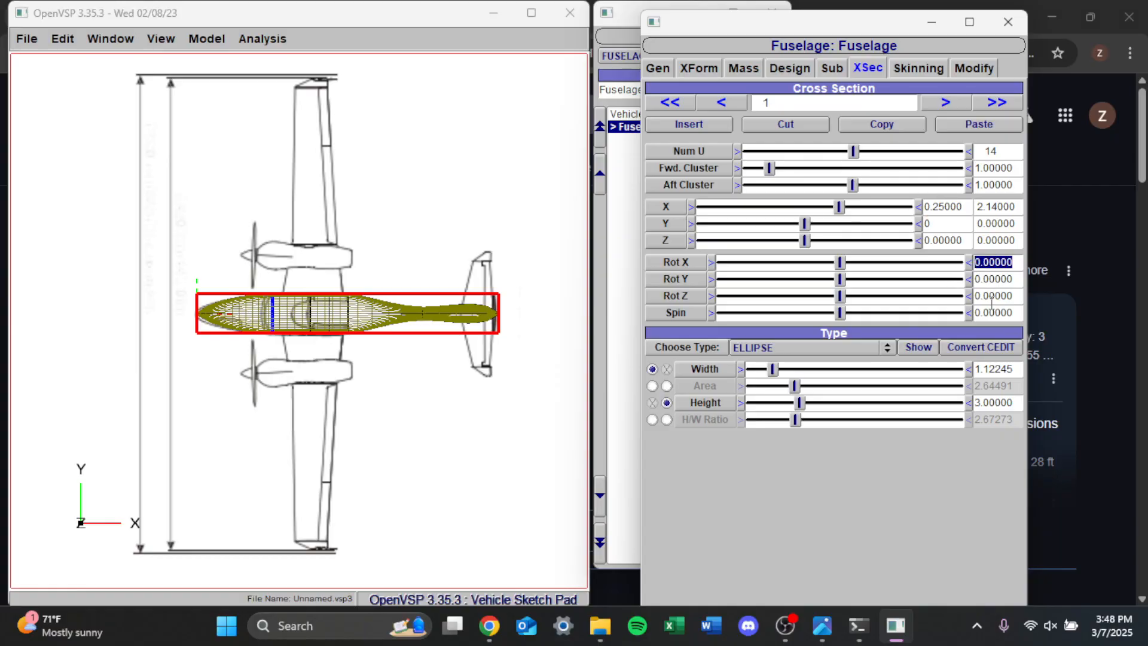
click(840, 207)
drag(840, 207, 817, 228)
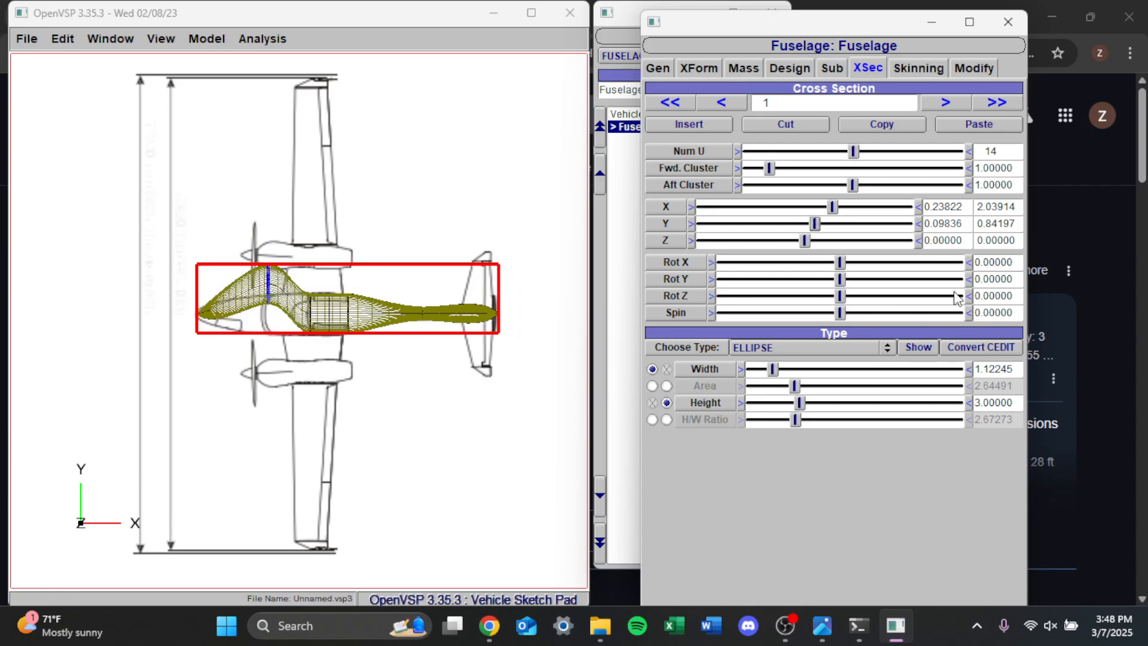
Try rotating cross section 1 by 90 degrees about X and reset the rotation to 0.
click(990, 279)
click(990, 279)
click(996, 263)
text(90)
key(Return)
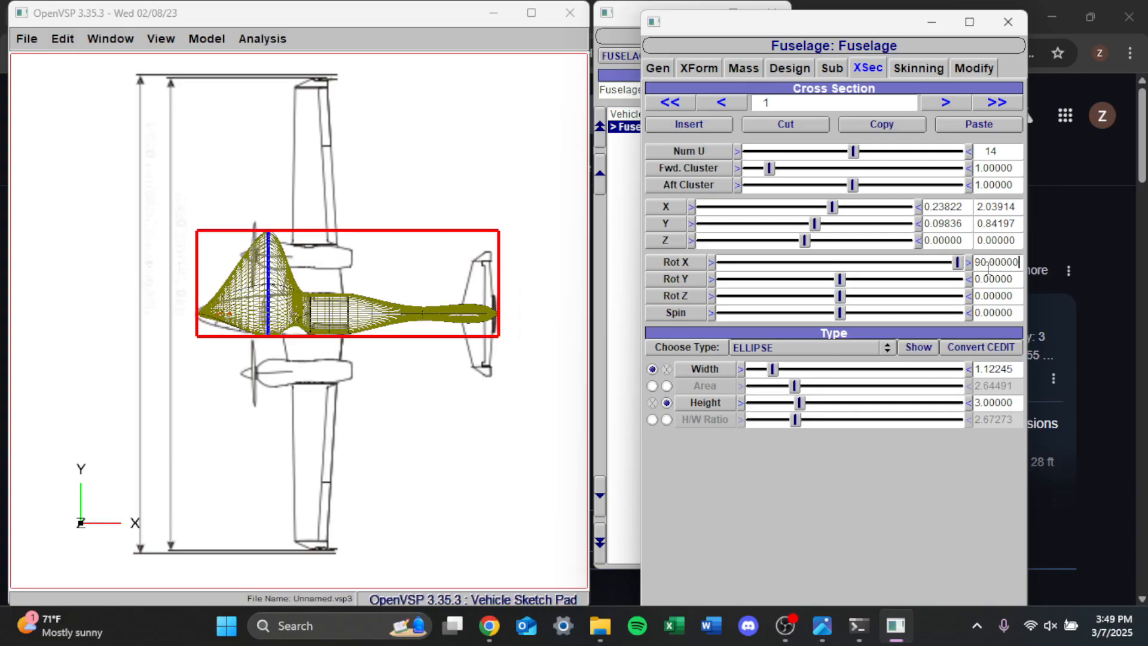
click(997, 263)
key(BackSpace)
key(Return)
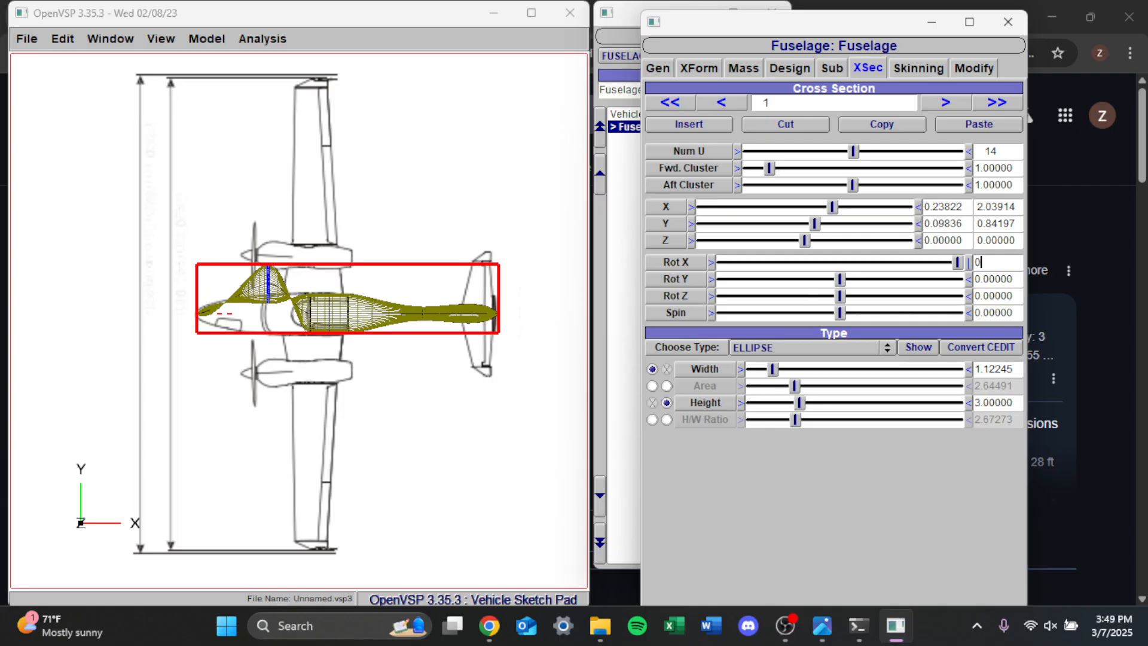
key(Return)
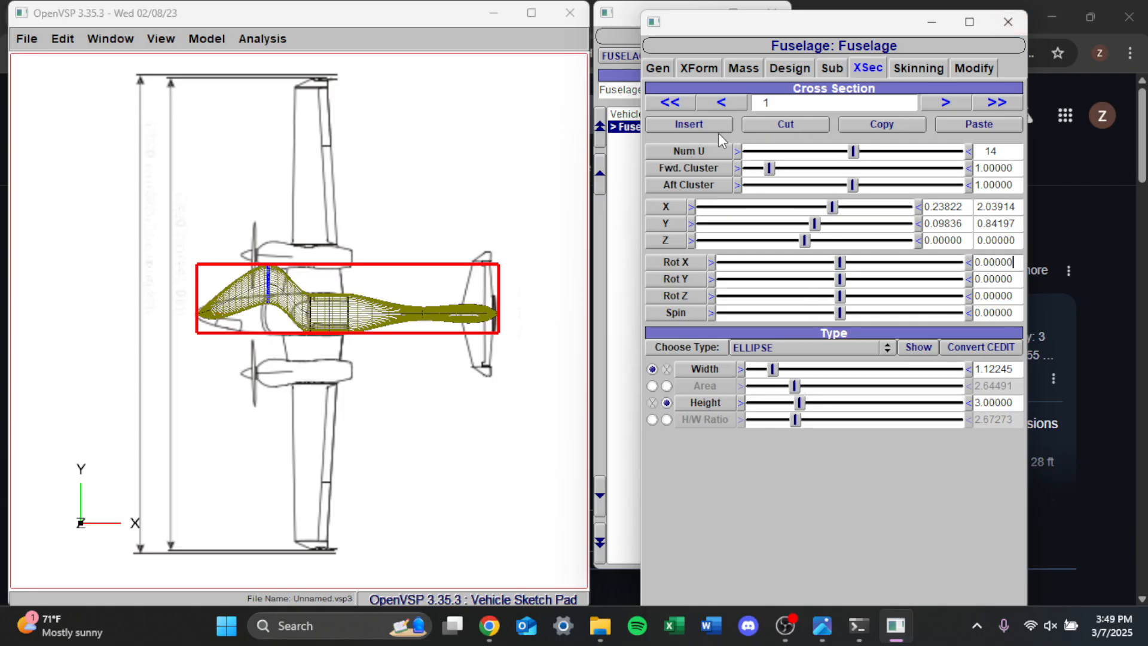
Set the X position of cross section 1 to 0.
double_click(950, 207)
text(0)
key(Return)
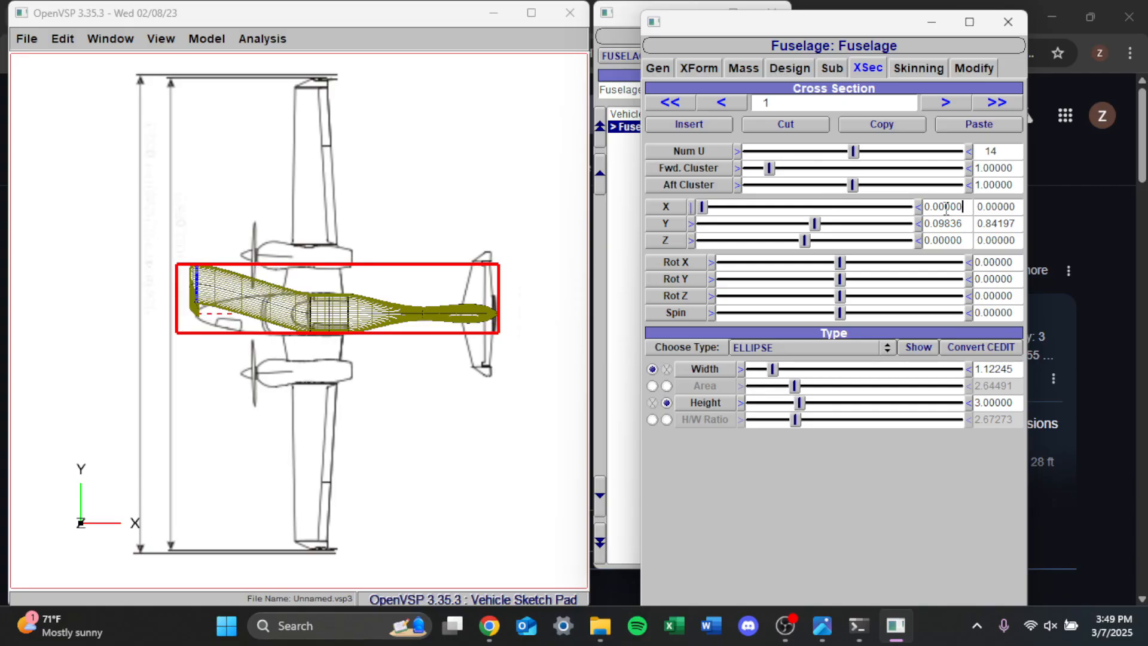
Restore cross section 1 to an X position of 0.25 and a Y position of 0.
double_click(956, 207)
text(0.25)
key(Return)
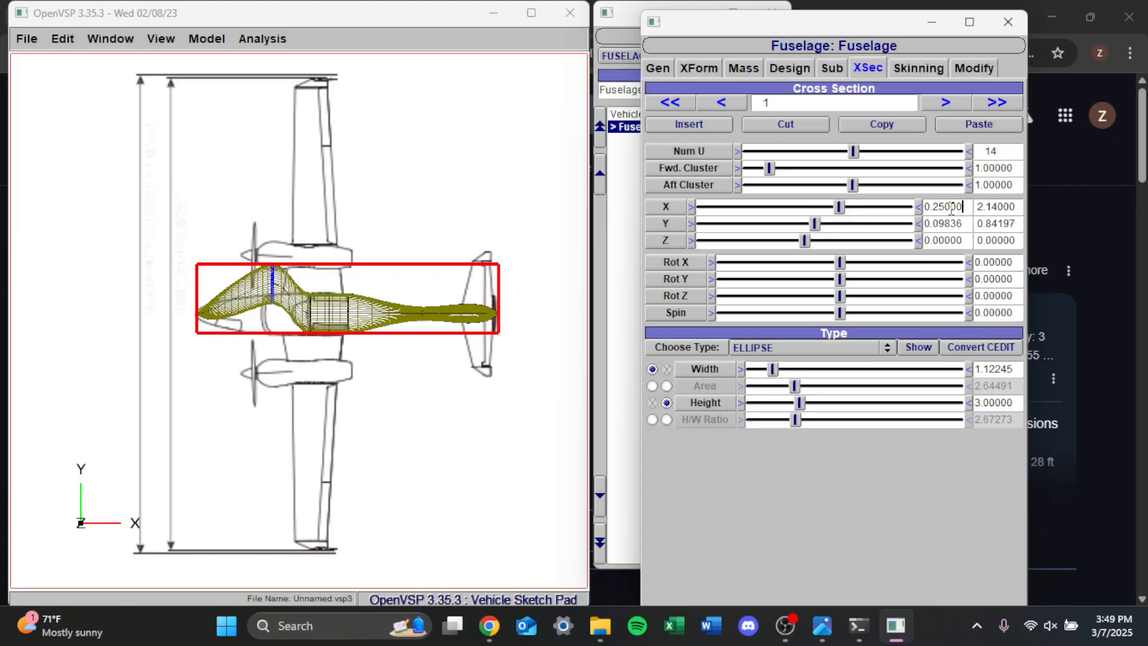
double_click(945, 223)
text(0)
key(Return)
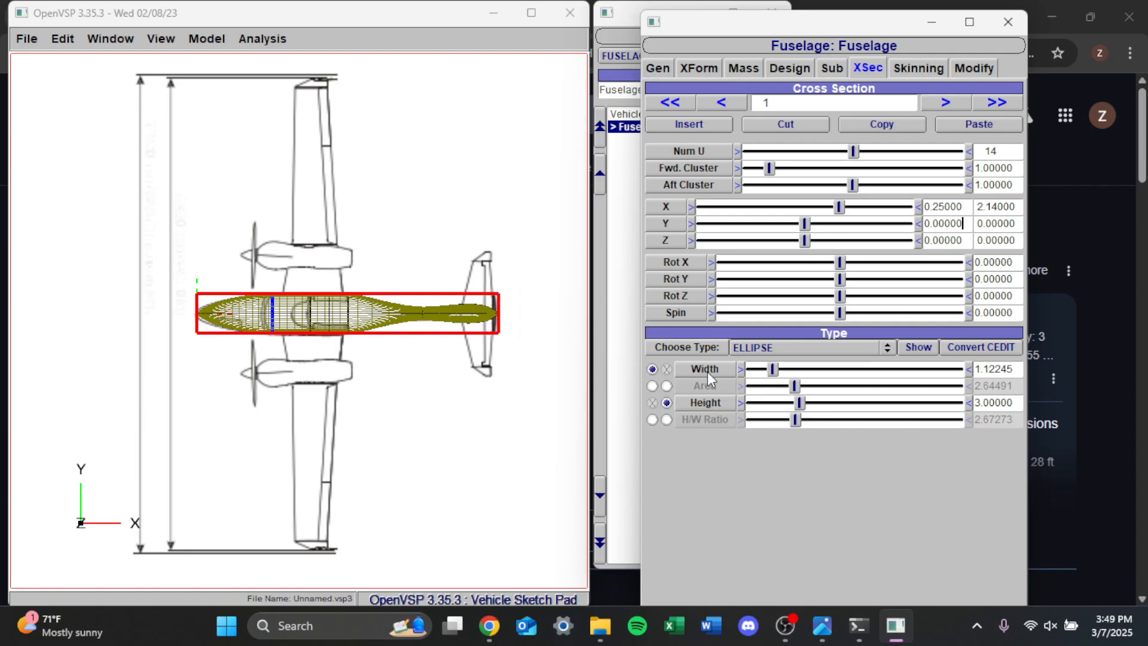
click(803, 348)
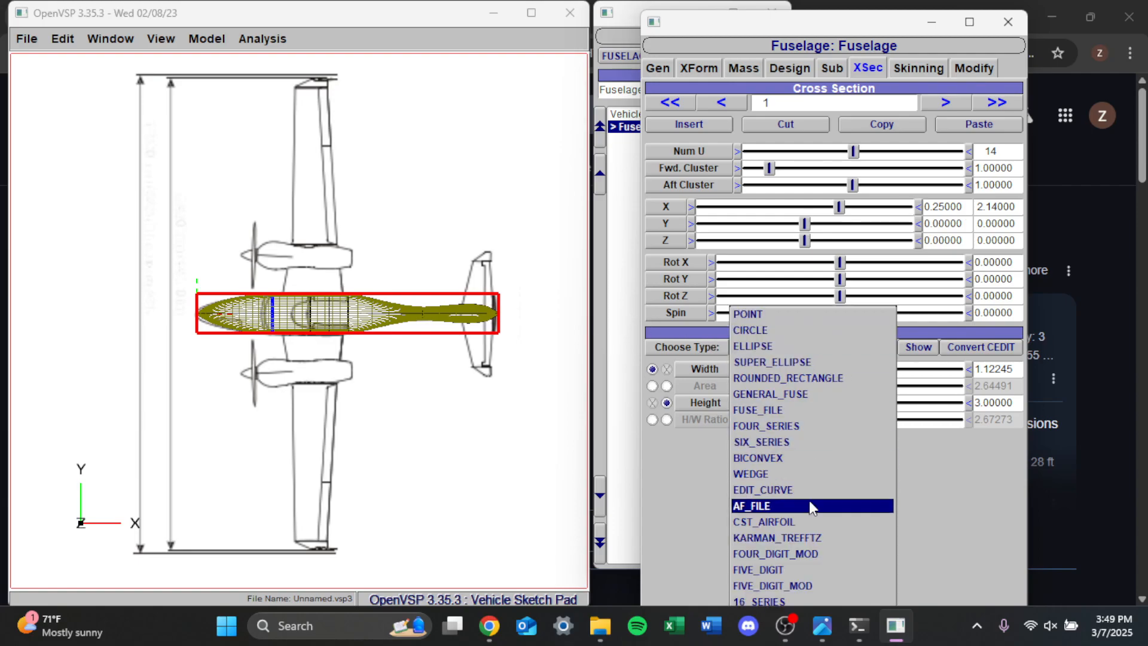
click(1002, 480)
click(834, 346)
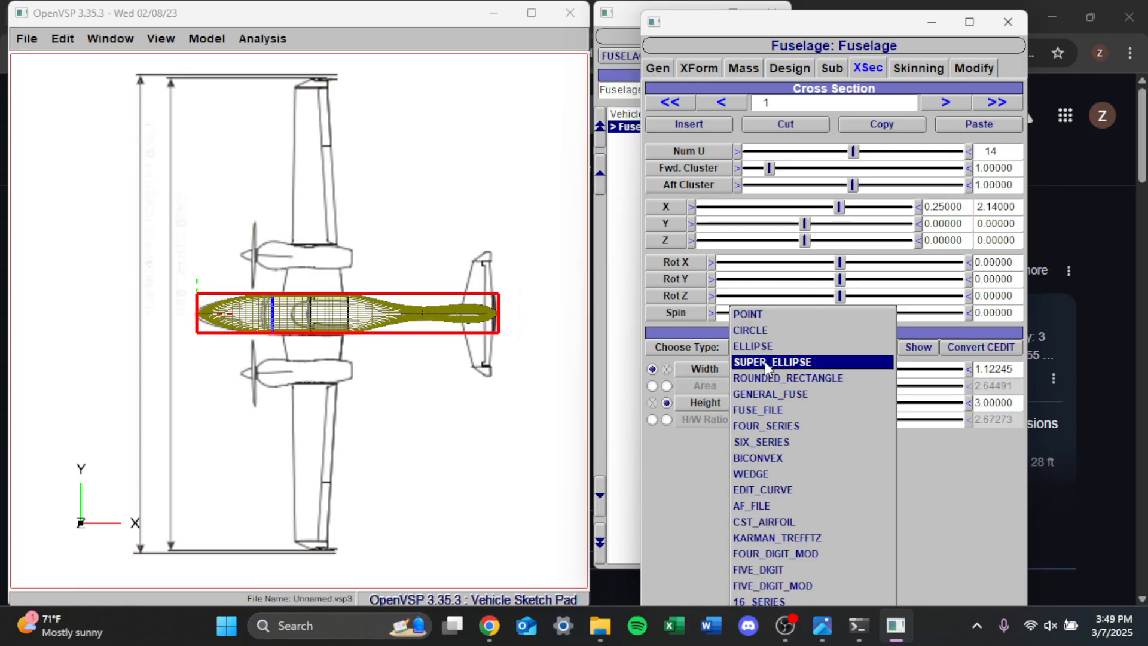
click(958, 472)
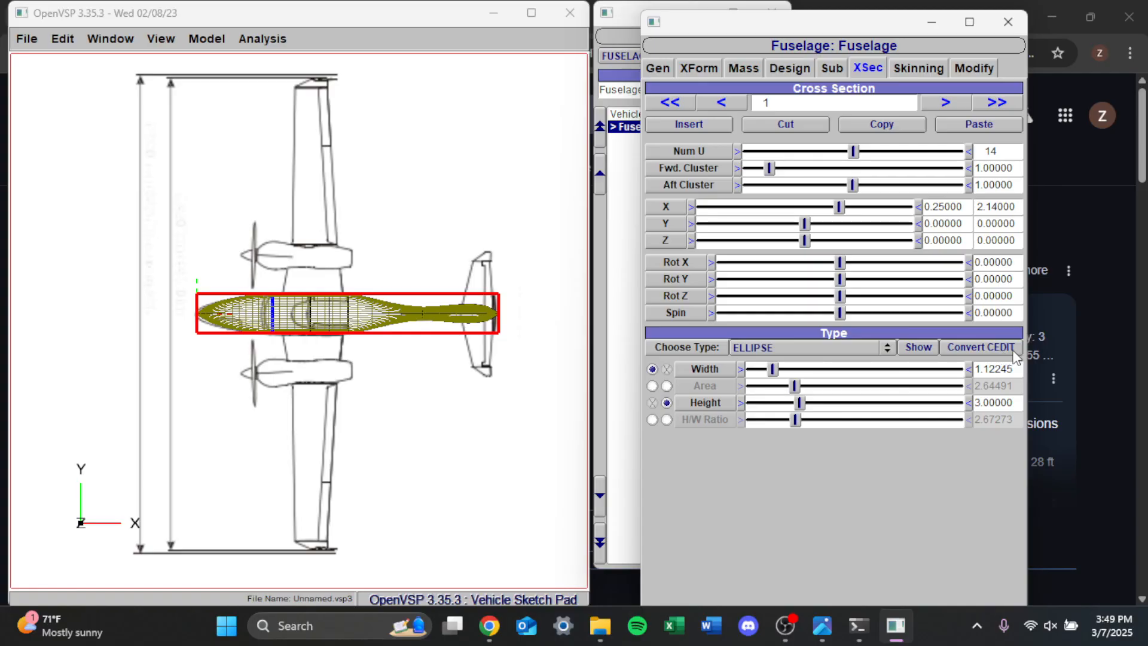
Convert cross section 1 to an editable curve and pull its two upper side handles outward to widen the upper half.
click(964, 349)
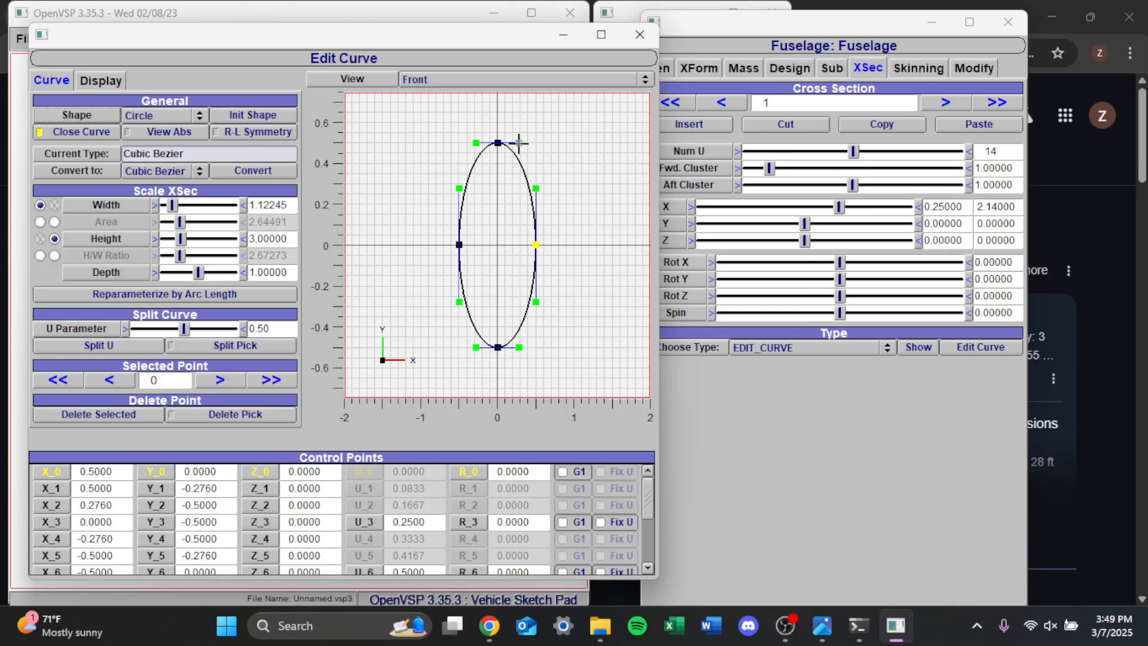
drag(535, 189, 604, 220)
drag(459, 188, 382, 206)
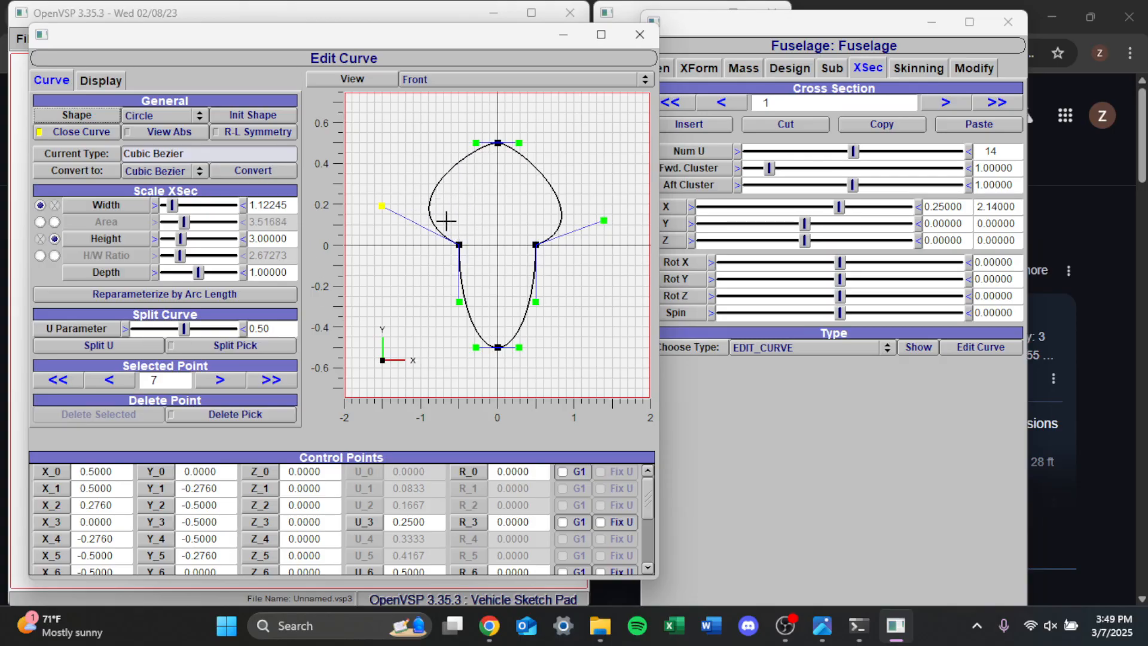
Convert the curve of cross section 1 to Spline (PCHIP).
click(172, 171)
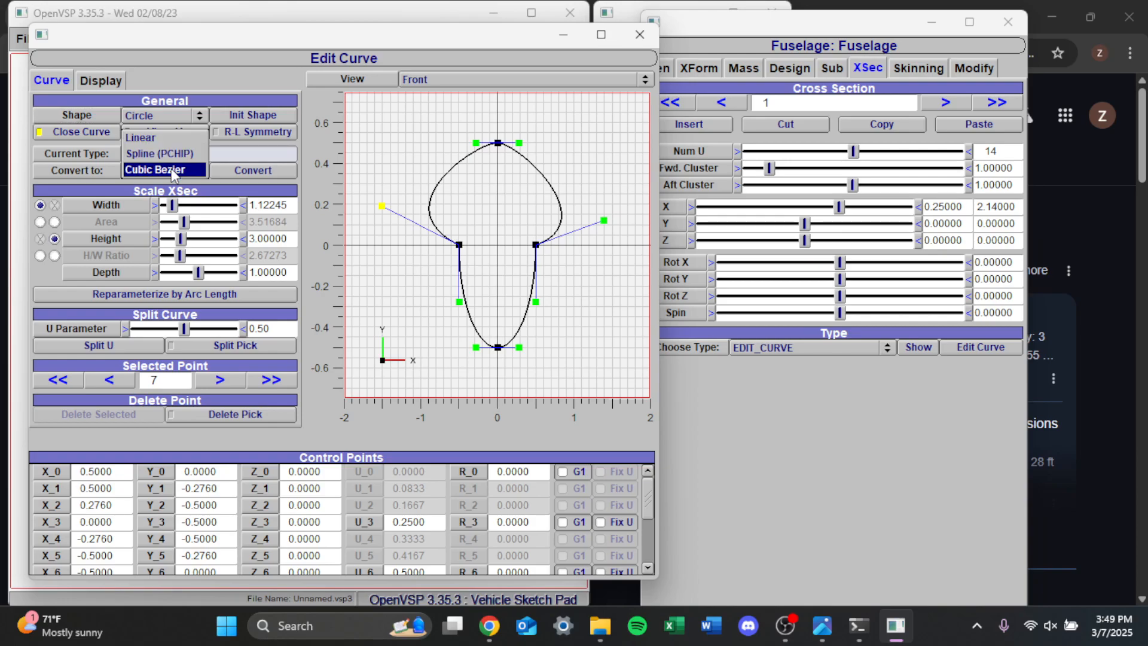
click(160, 154)
click(240, 173)
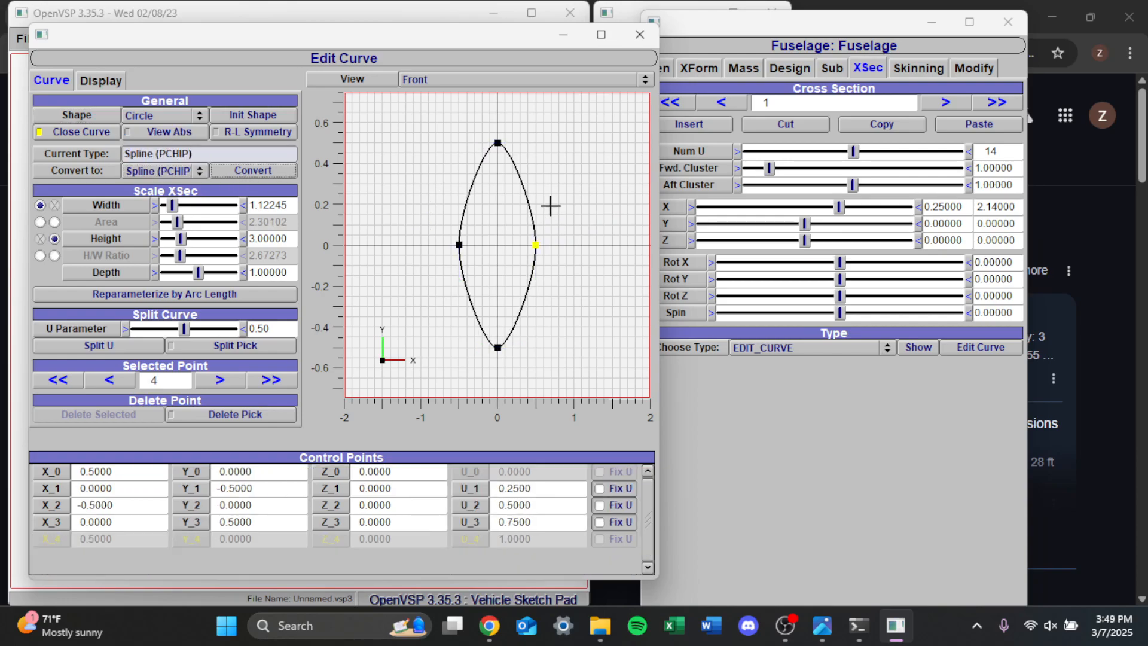
Reshape the spline by moving its four control points, and scale the section to width 0.98553 and height 2.30380.
mouse_move(536, 244)
mouse_down()
mouse_move(553, 229)
mouse_move(511, 250)
mouse_move(538, 238)
mouse_up()
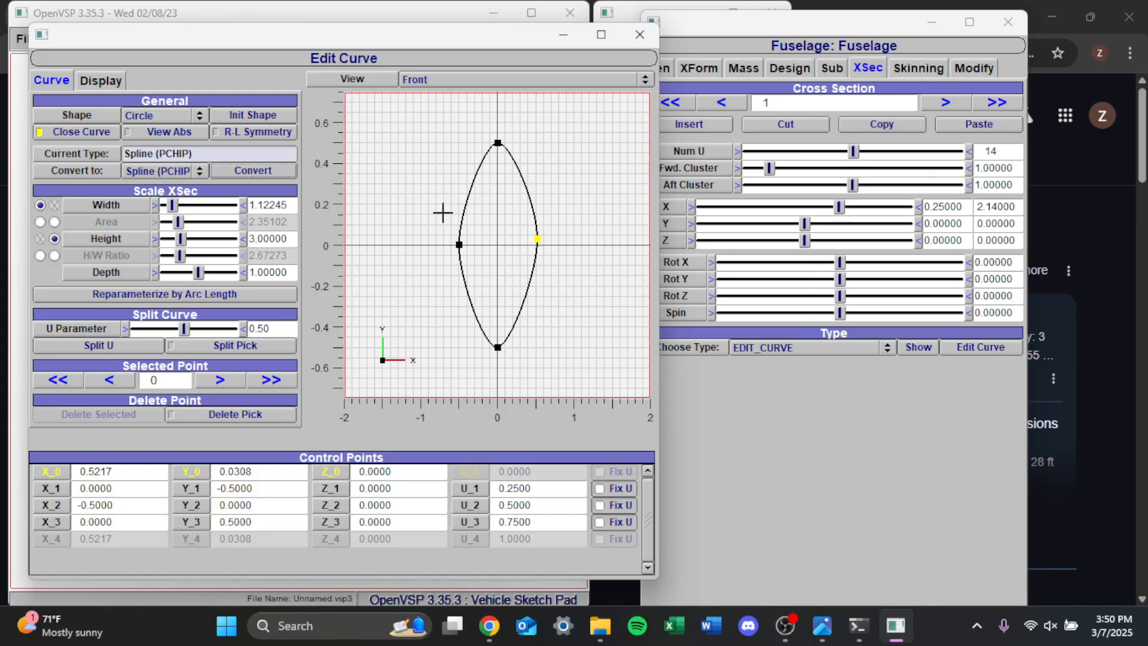
drag(458, 245, 408, 239)
drag(497, 143, 458, 167)
mouse_move(500, 345)
mouse_down()
mouse_move(532, 344)
mouse_move(497, 346)
mouse_up()
drag(168, 207, 178, 239)
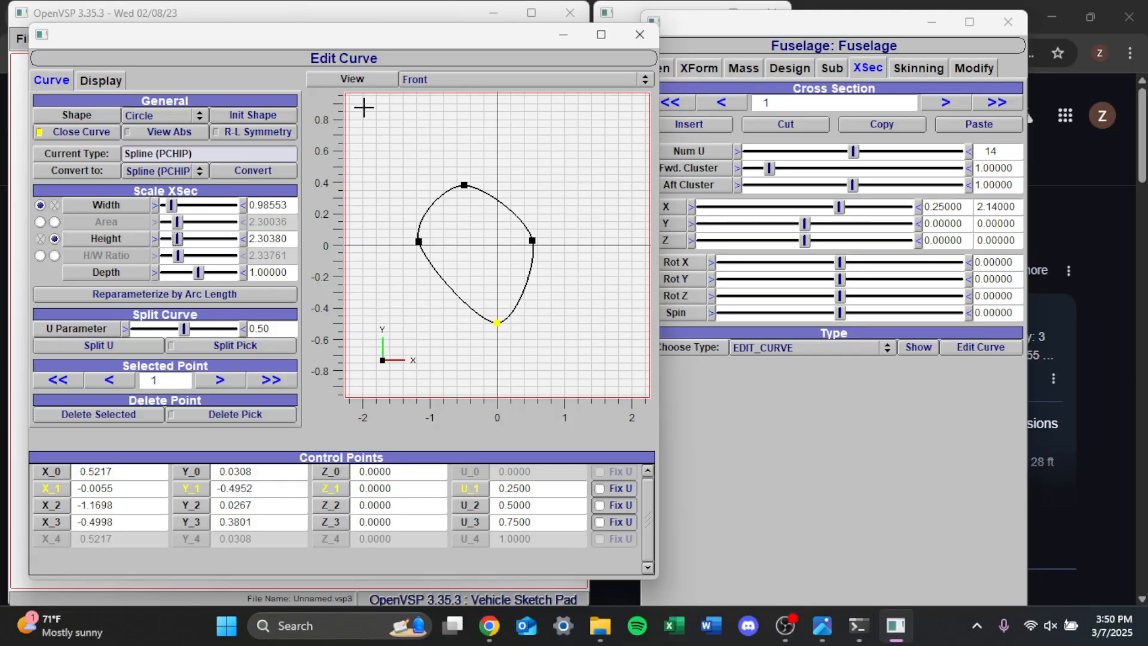
Reinitialize the curve as an Ellipse, pull one upper point outward to the right, and close the curve editor.
click(162, 116)
click(156, 129)
click(169, 116)
click(171, 121)
click(161, 115)
click(169, 131)
click(169, 115)
click(168, 102)
click(232, 120)
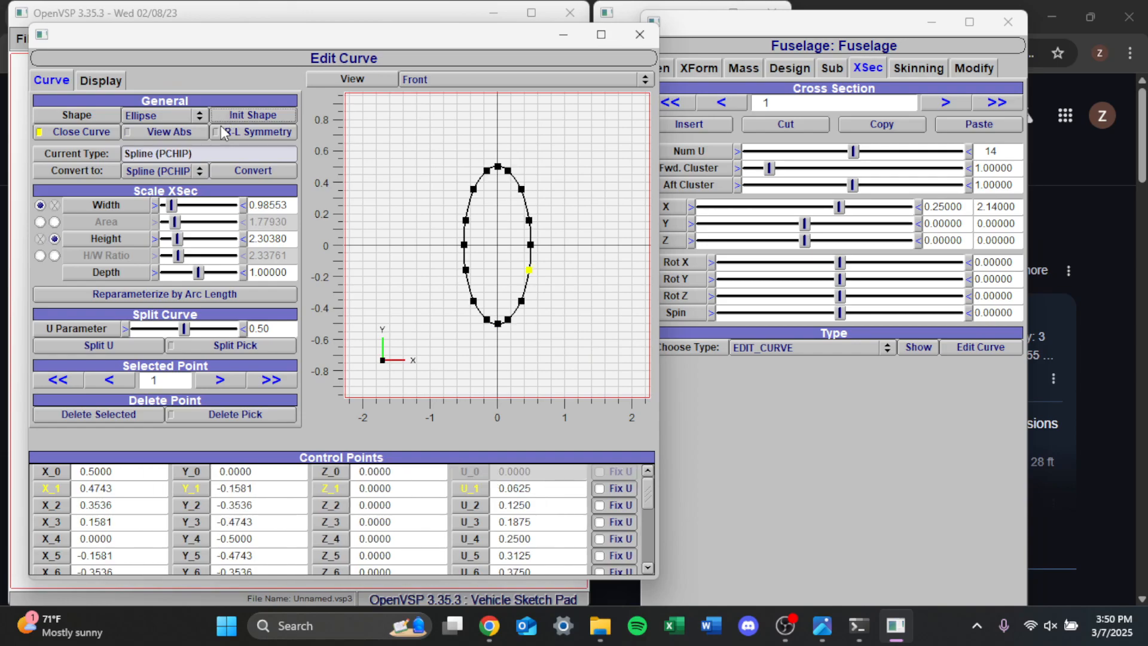
drag(507, 170, 526, 171)
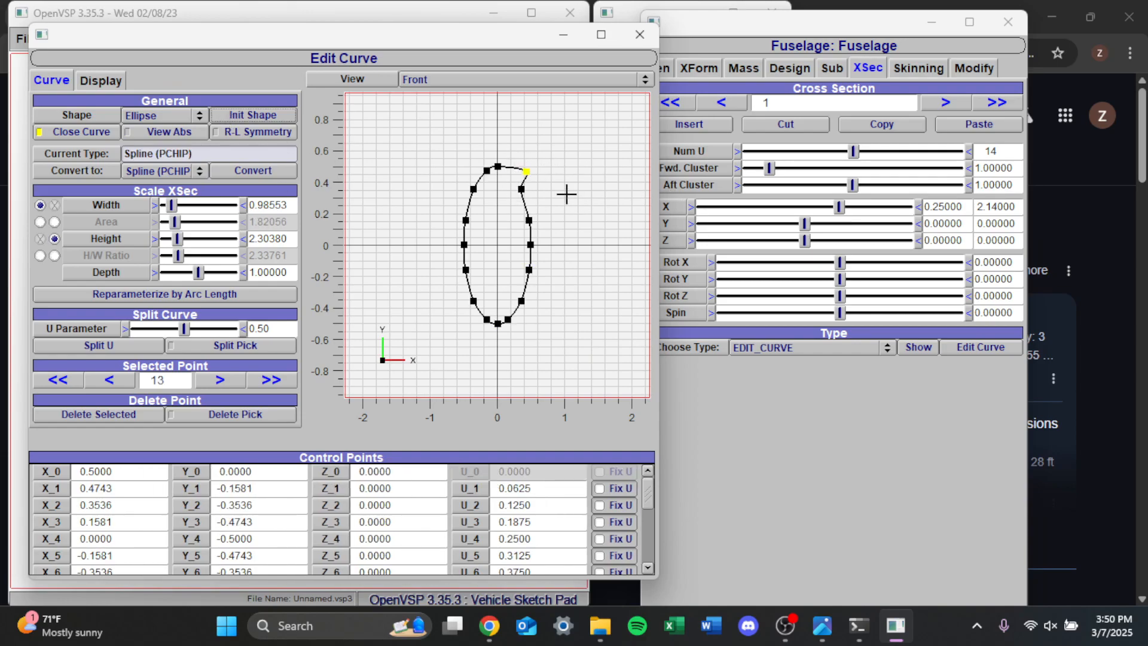
click(640, 34)
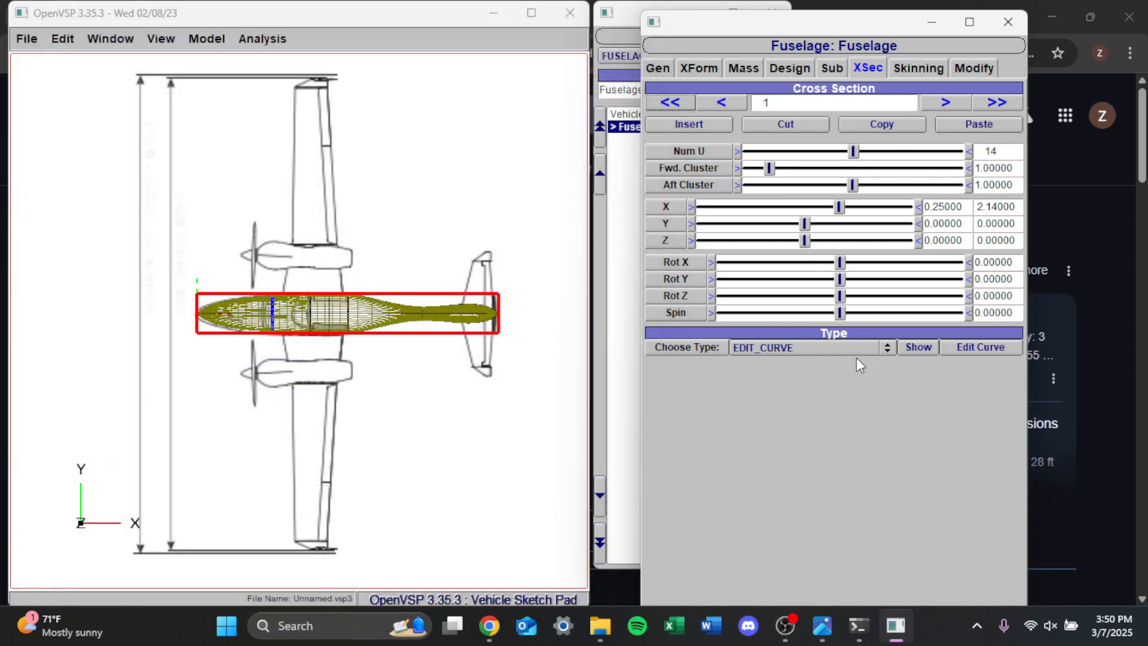
Change cross section 1 to a circle and overwrite it with a copy of cross section 2.
click(836, 347)
click(765, 190)
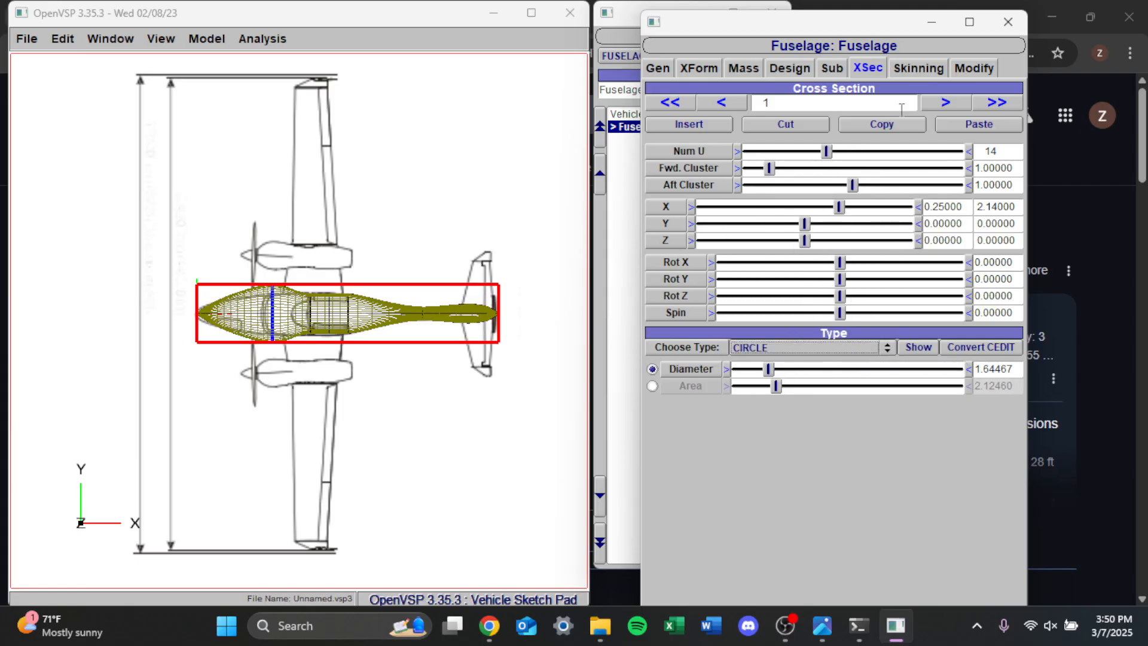
click(930, 103)
click(882, 124)
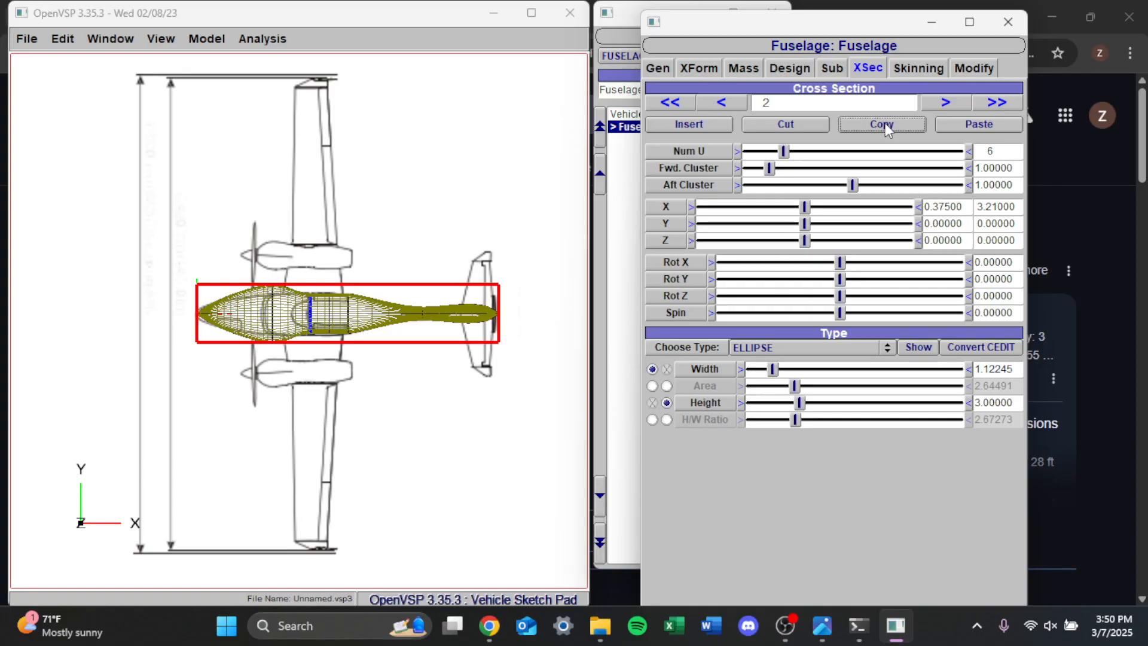
click(721, 102)
click(953, 123)
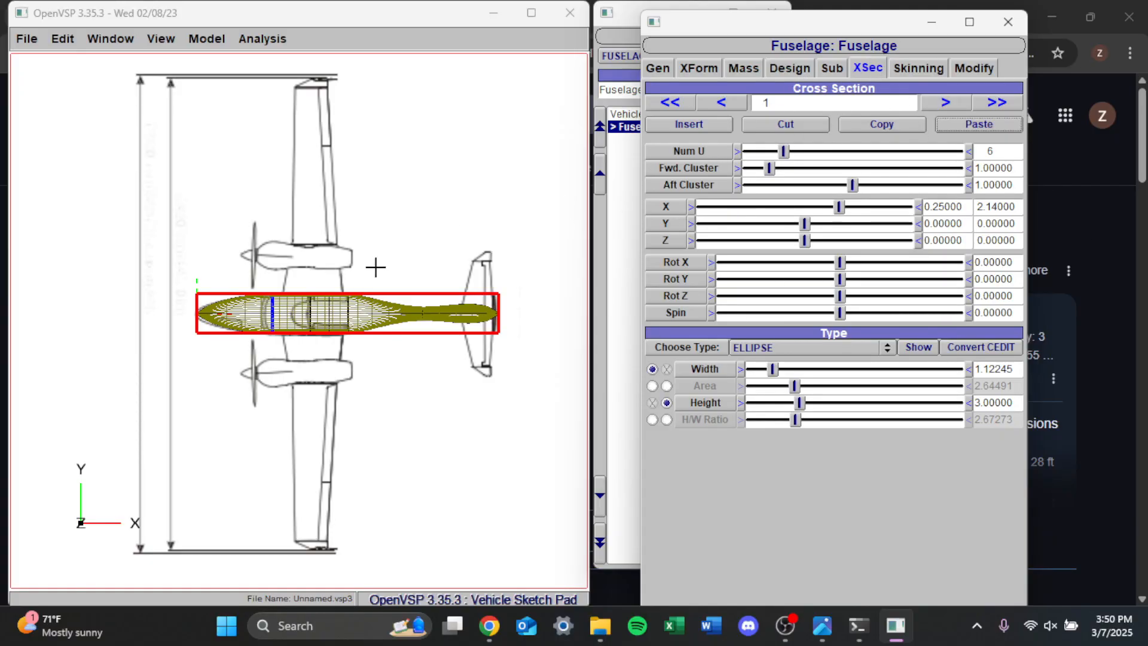
Set the right-side skinning angle of cross section 5 at the tail end to about -7.11.
click(909, 73)
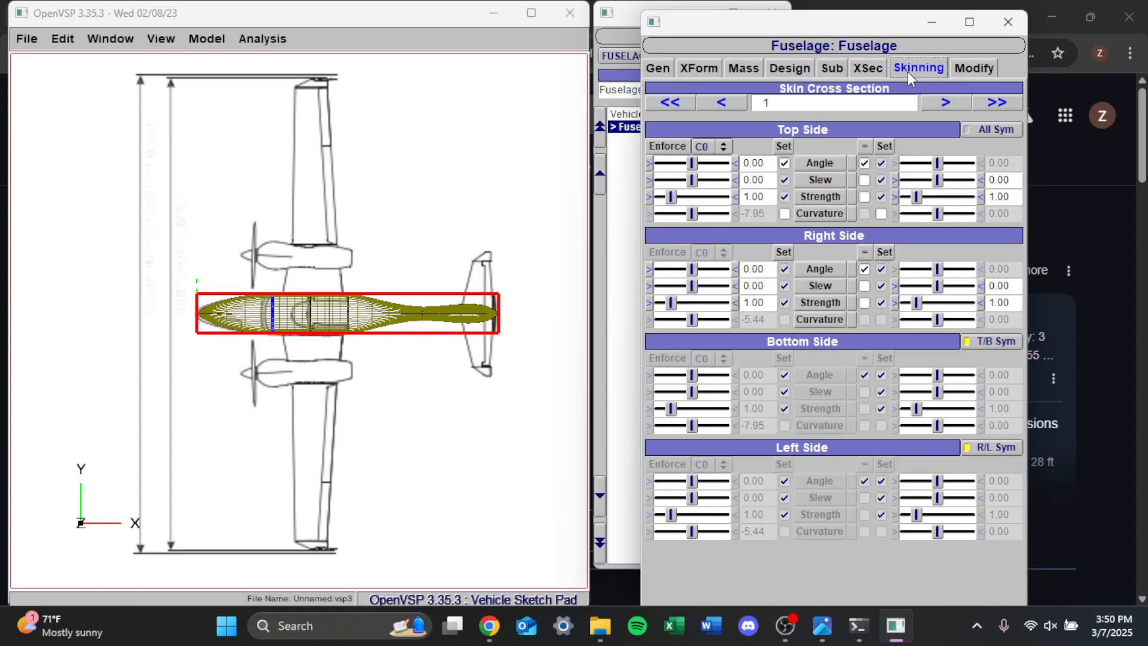
click(736, 104)
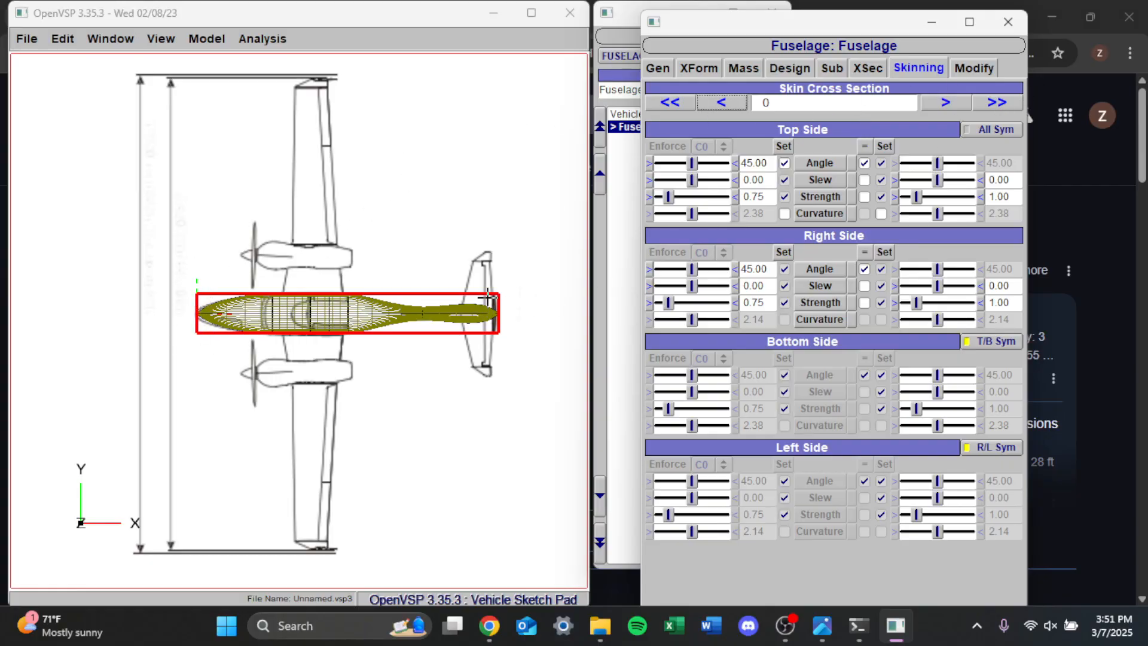
click(960, 101)
click(960, 99)
click(959, 99)
click(960, 98)
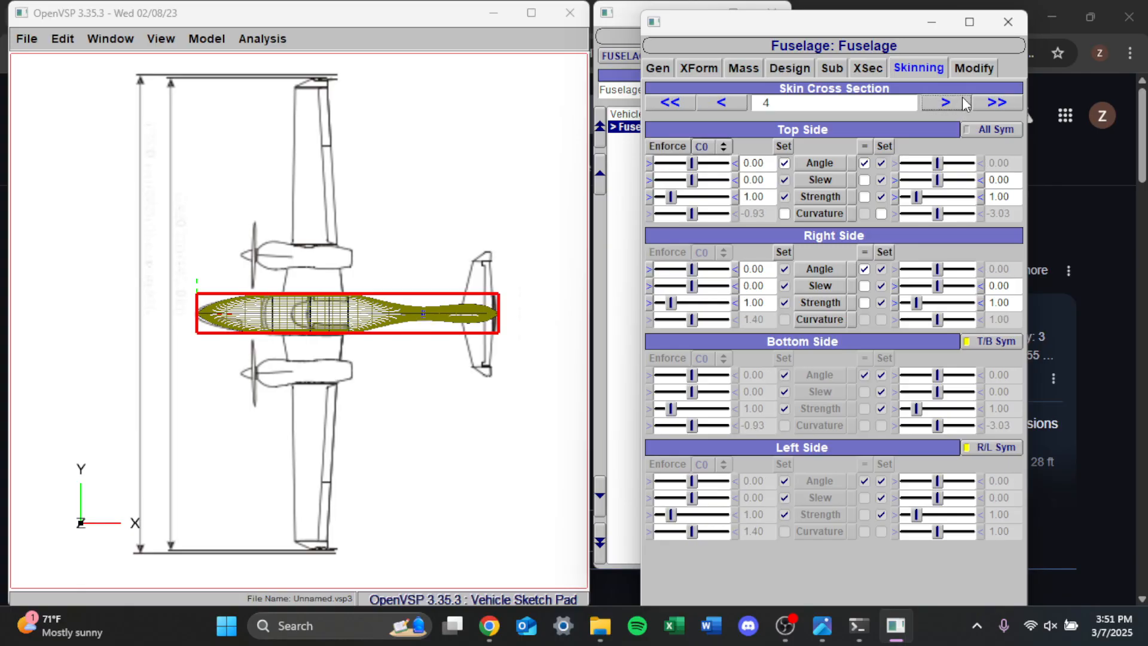
click(957, 100)
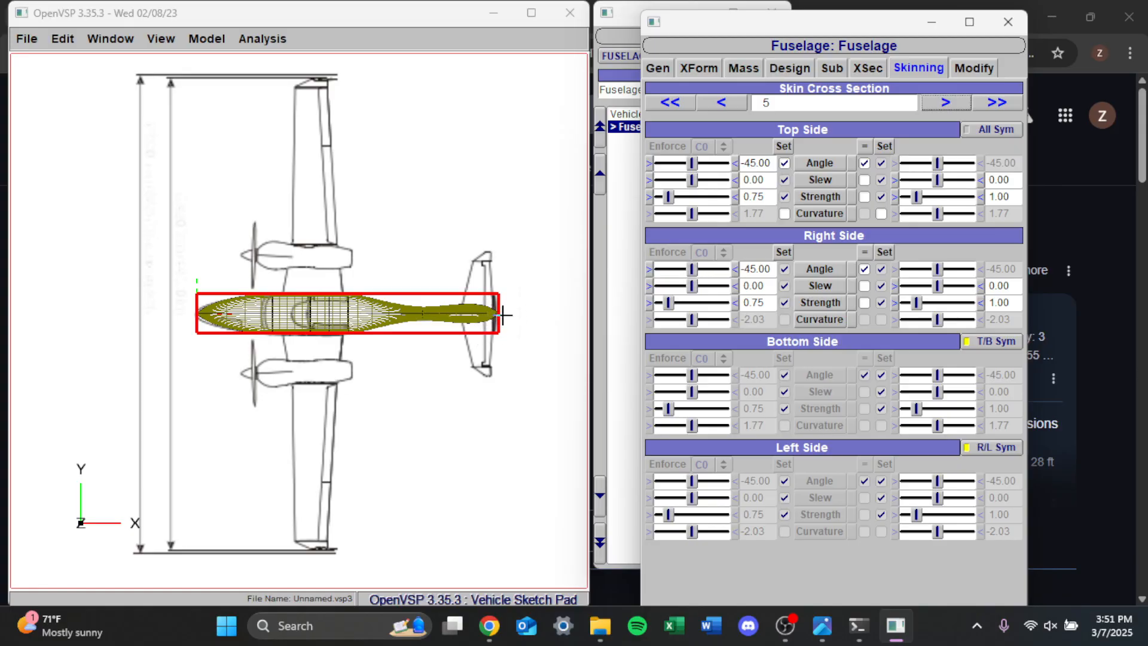
mouse_move(696, 270)
mouse_down()
mouse_move(678, 270)
mouse_move(711, 272)
mouse_up()
drag(711, 272, 711, 272)
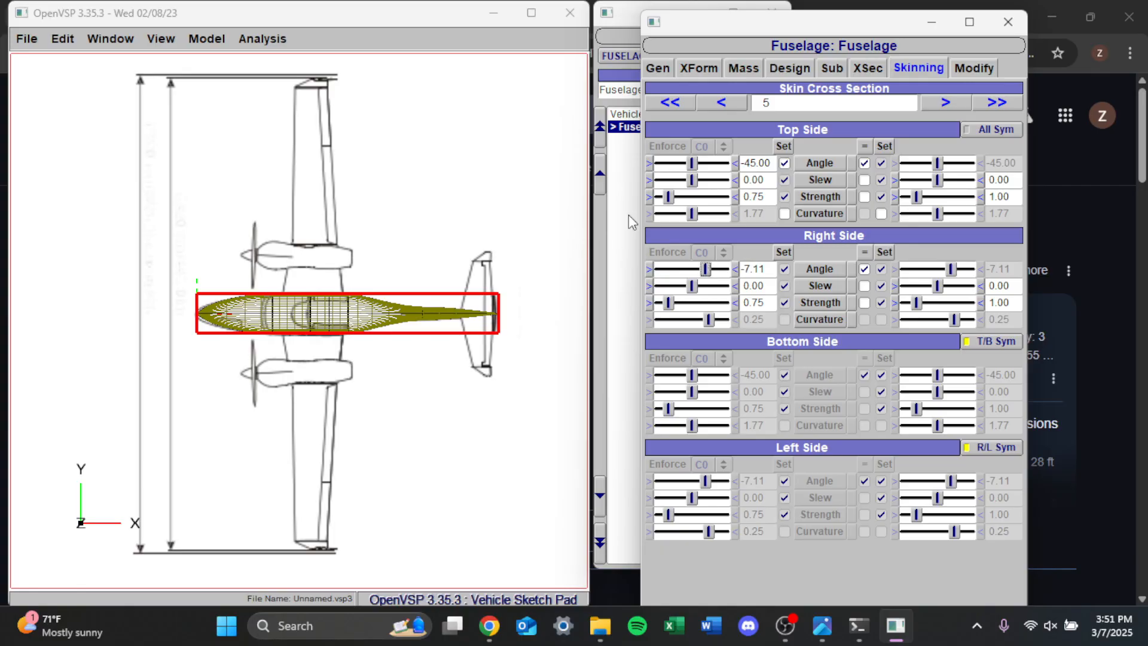
Set the right-side skinning angle to about -4.74 on cross section 4 and about 54.47 on cross section 0.
click(730, 104)
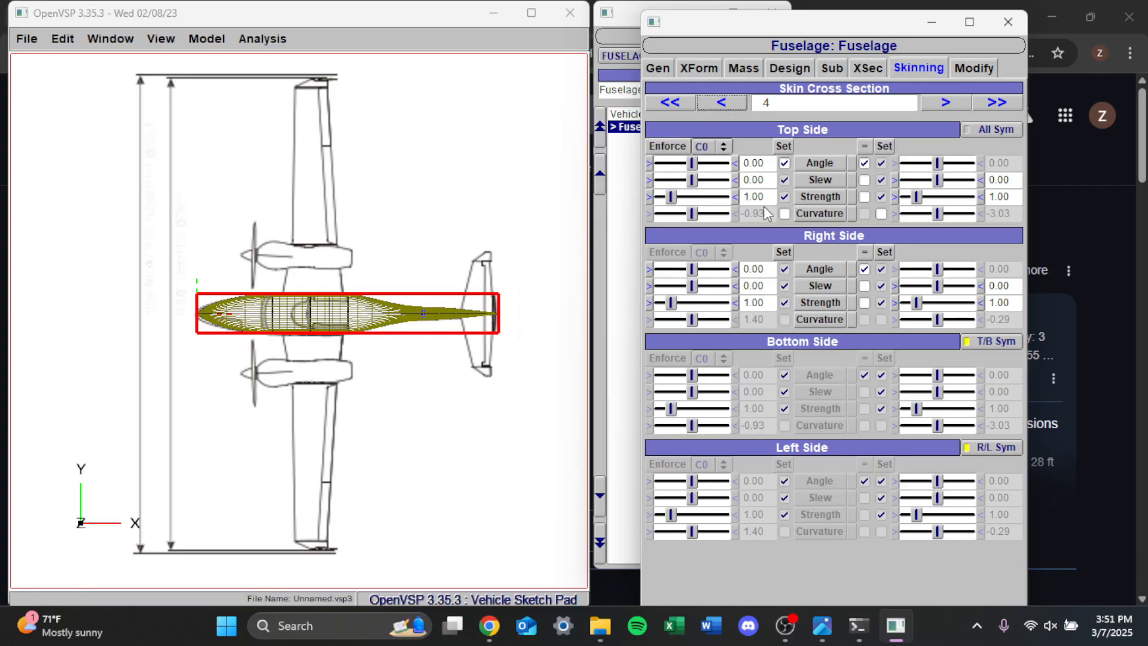
drag(696, 272, 694, 269)
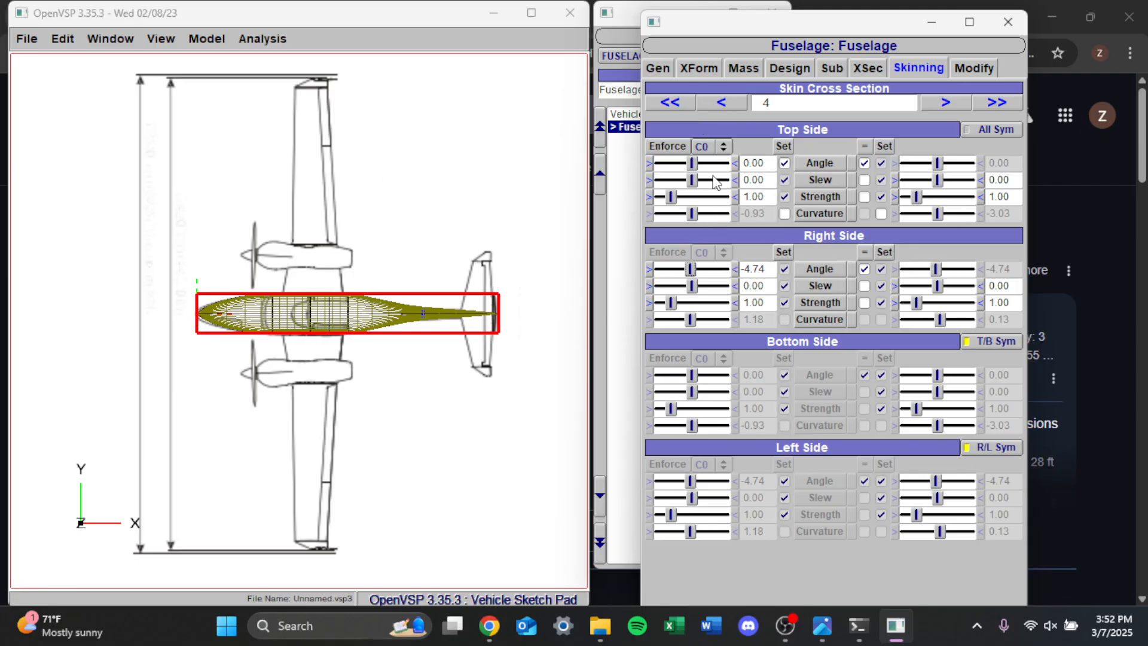
click(730, 105)
click(729, 106)
click(730, 106)
click(728, 106)
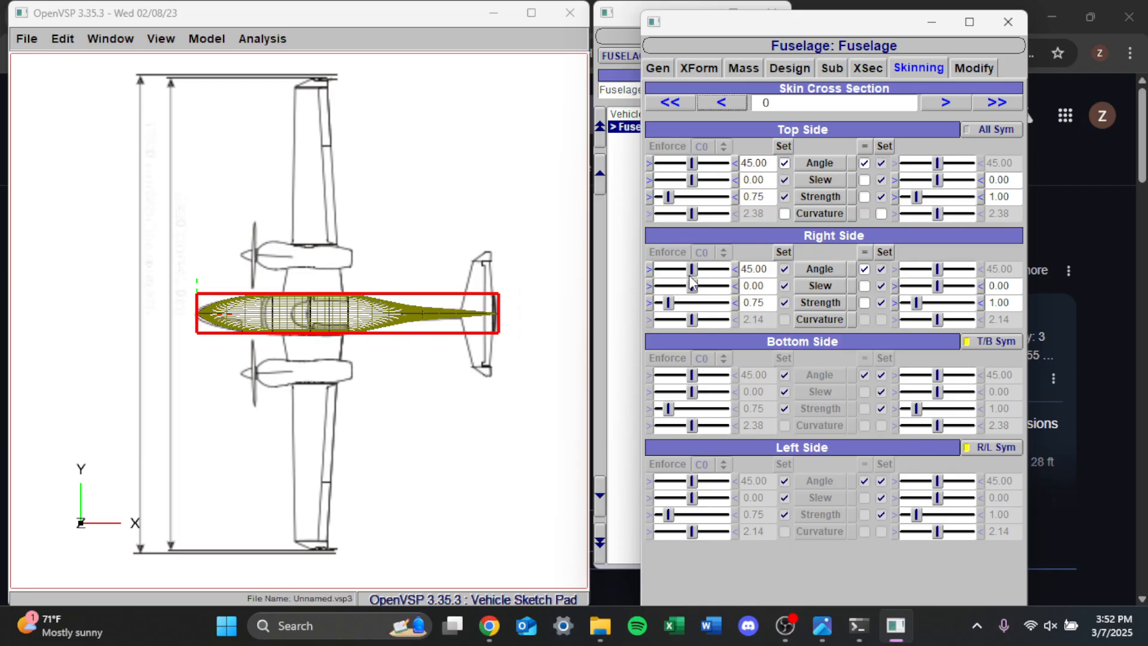
mouse_move(691, 267)
mouse_down()
mouse_move(723, 259)
mouse_move(702, 258)
mouse_up()
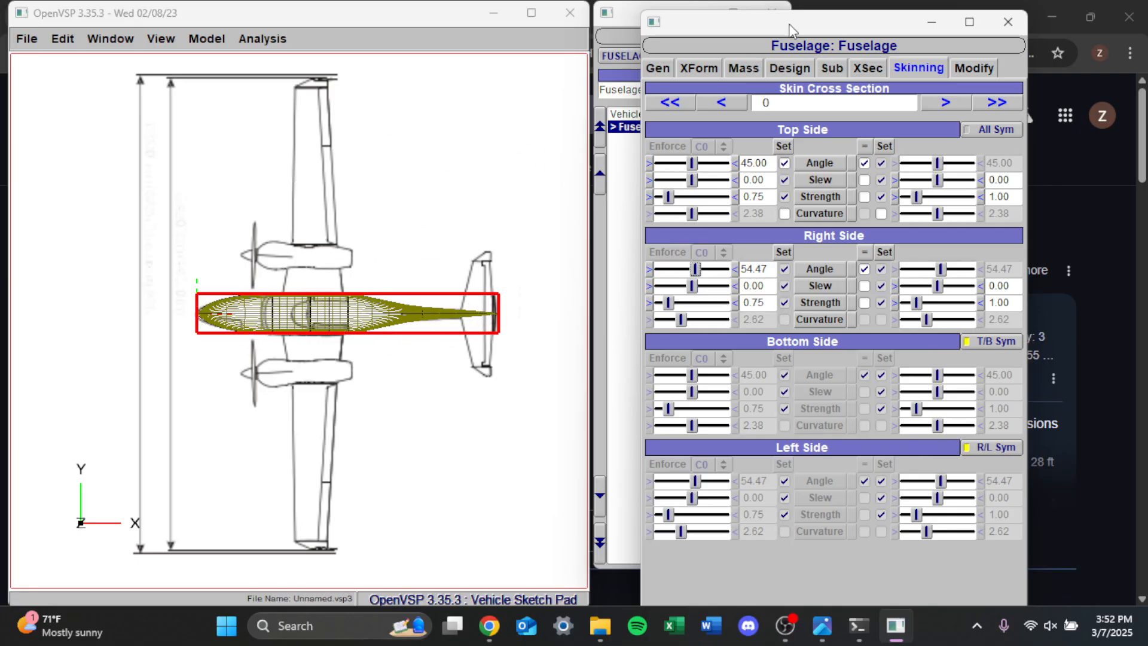
Uncover the Geom Browser and choose WING as the component type to add, with the fuselage selected.
drag(777, 31, 831, 35)
drag(736, 32, 753, 37)
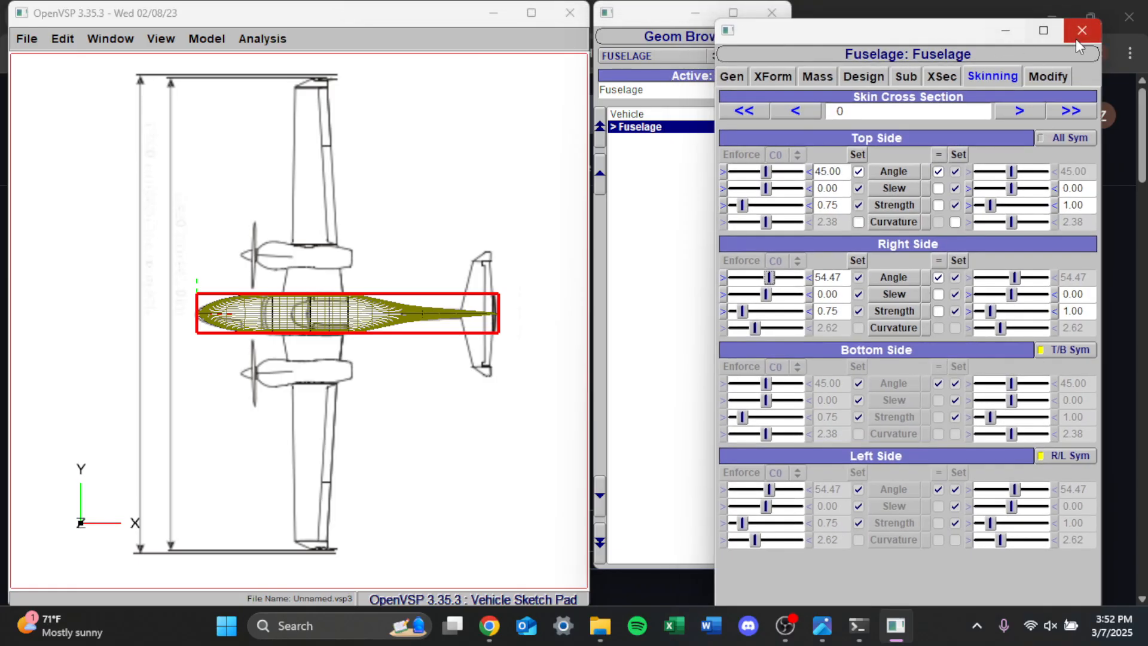
click(1079, 31)
click(654, 54)
click(666, 386)
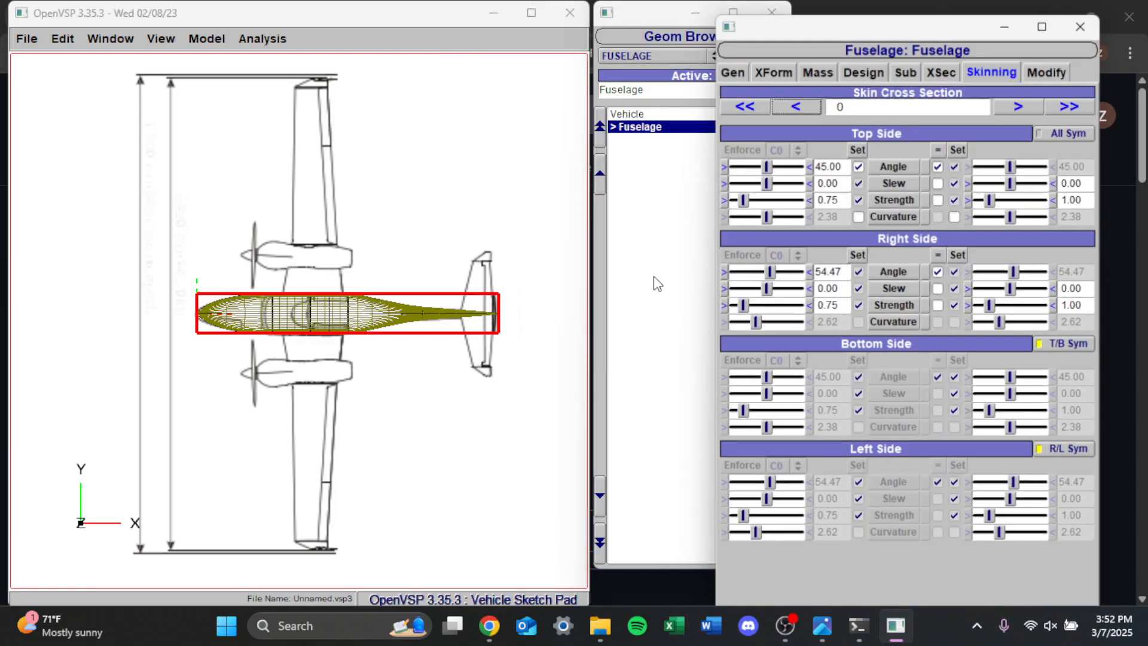
click(638, 150)
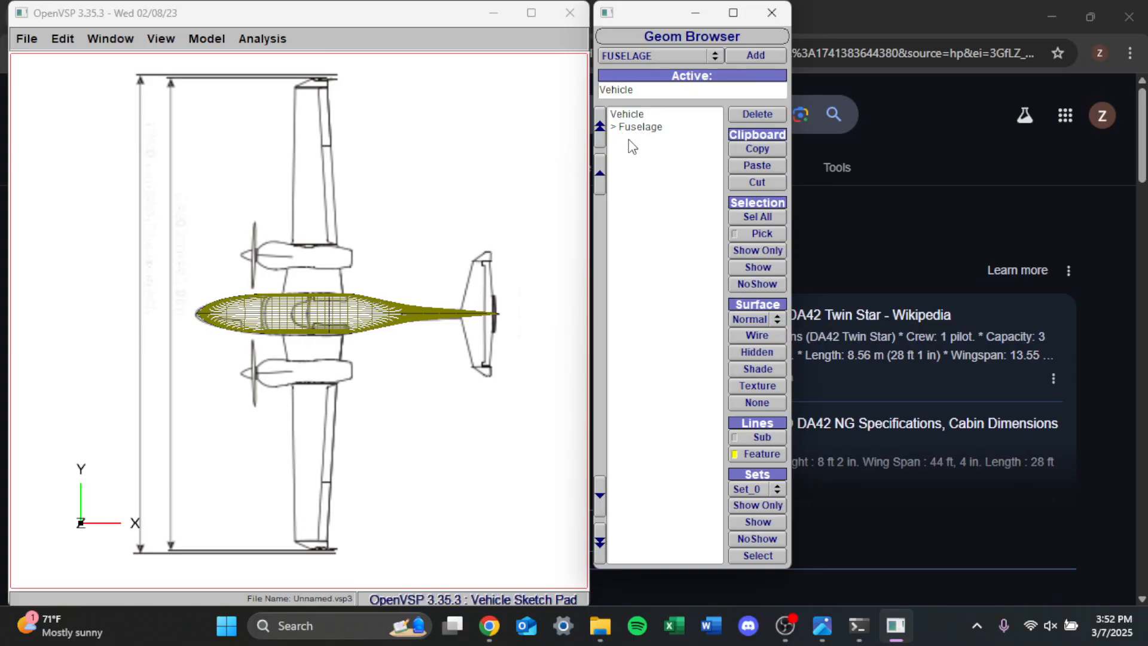
click(639, 128)
click(650, 58)
click(627, 73)
Try adding a wing as a child of the fuselage, and delete that wing.
drag(748, 27, 837, 27)
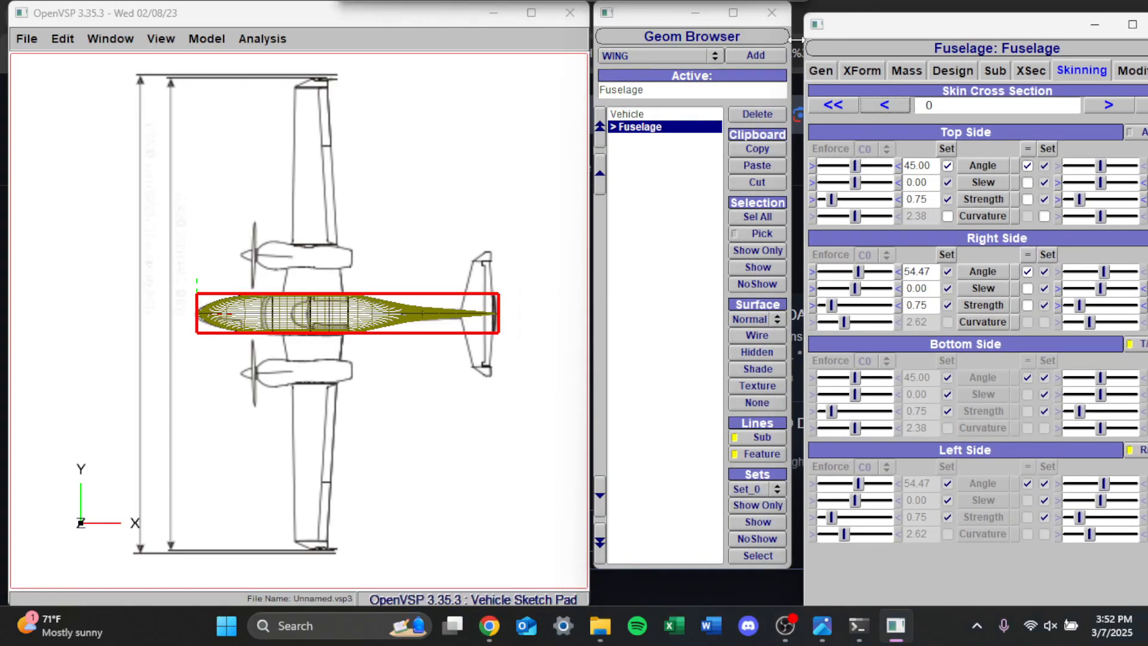
click(753, 56)
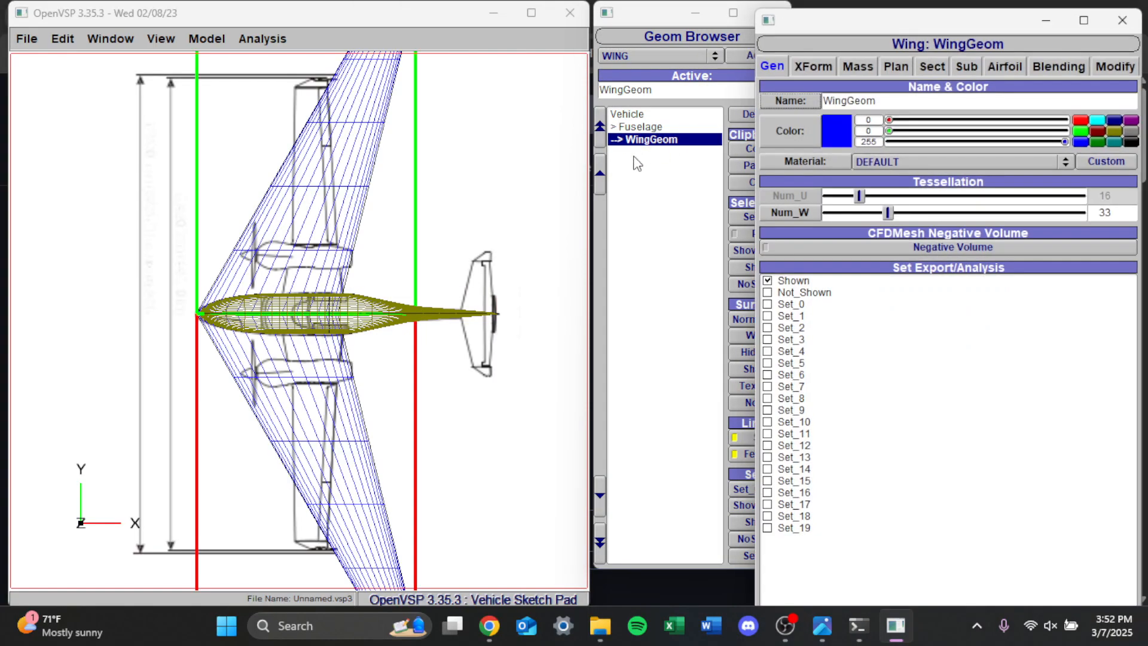
click(619, 128)
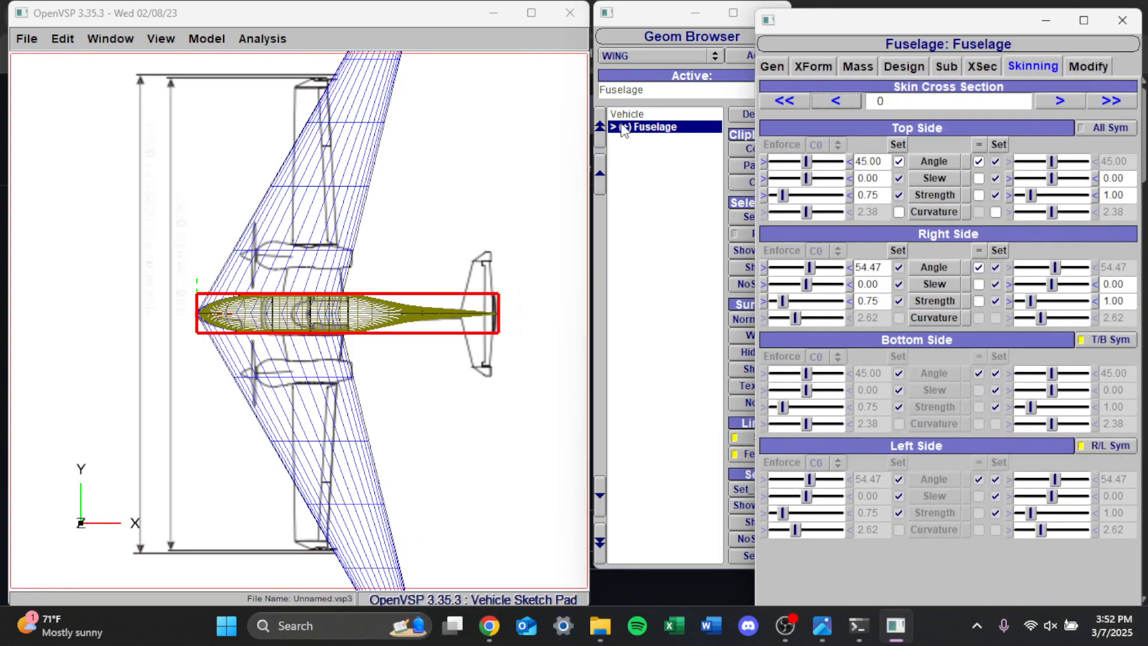
click(614, 127)
click(651, 139)
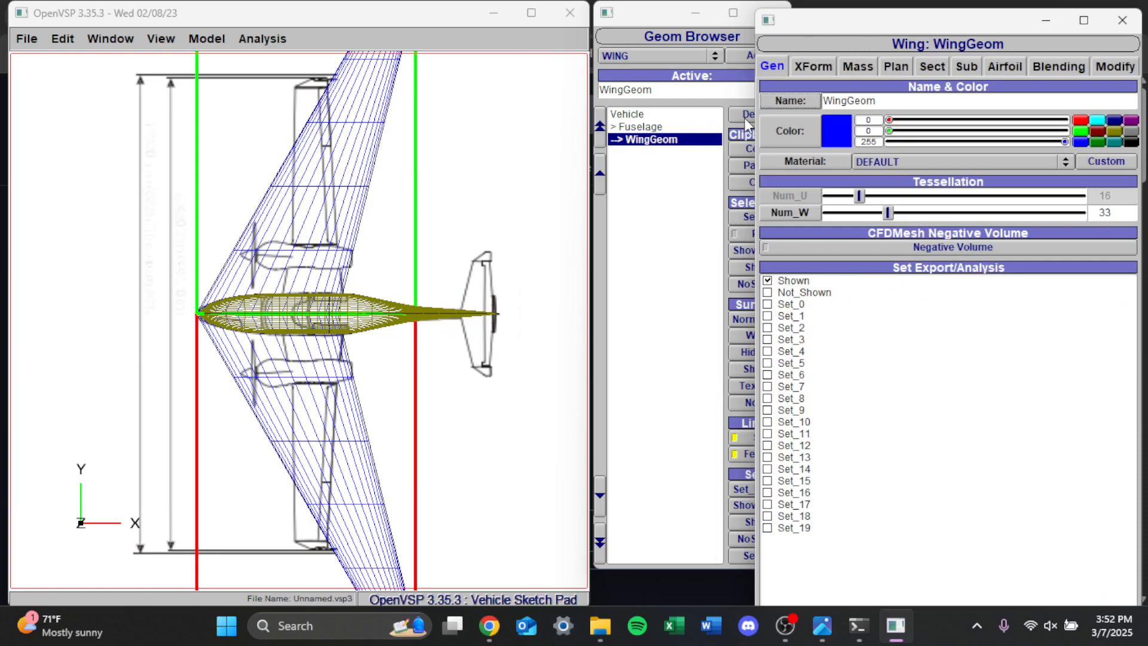
click(744, 115)
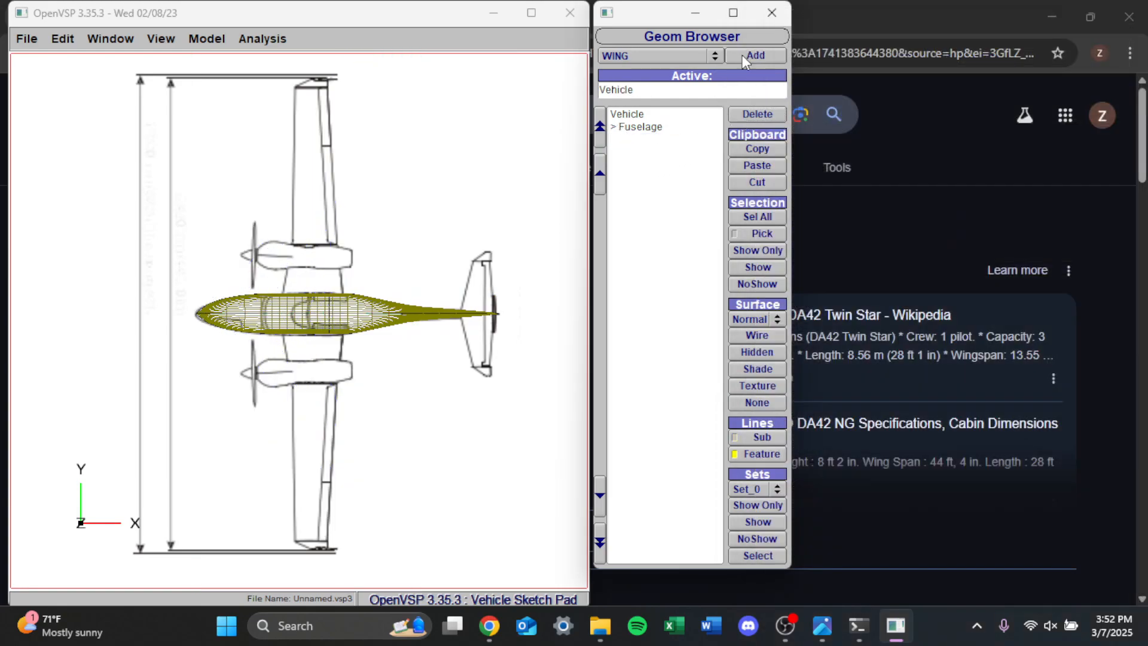
Add a wing directly under the vehicle, independent of the fuselage, and rename it Wing.
click(747, 55)
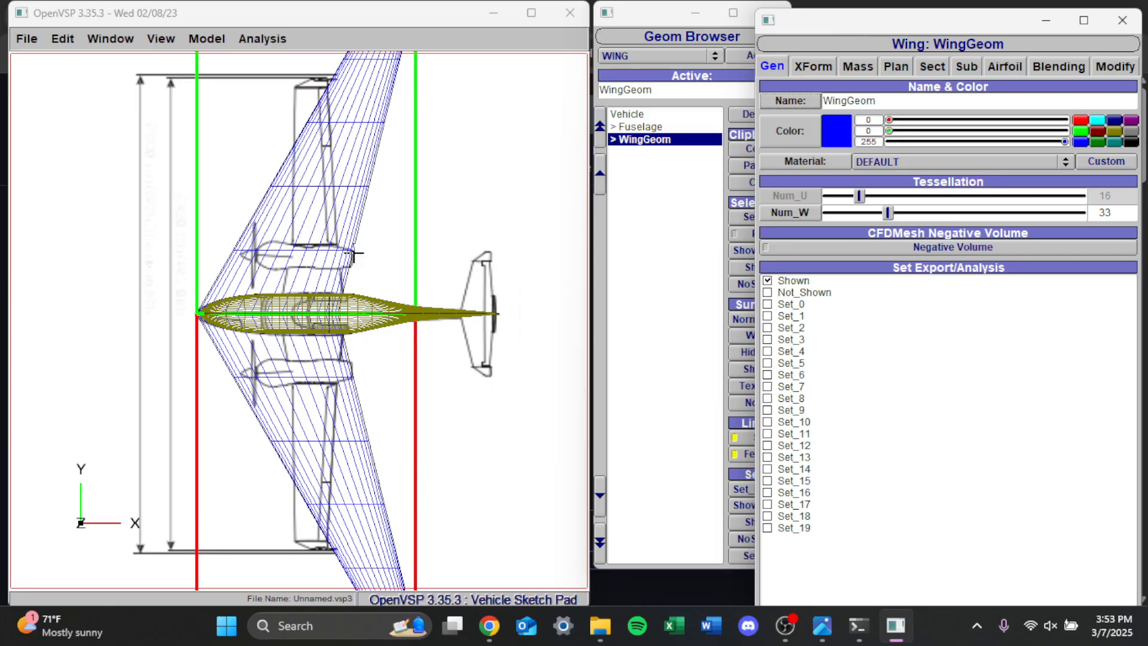
drag(886, 100, 816, 99)
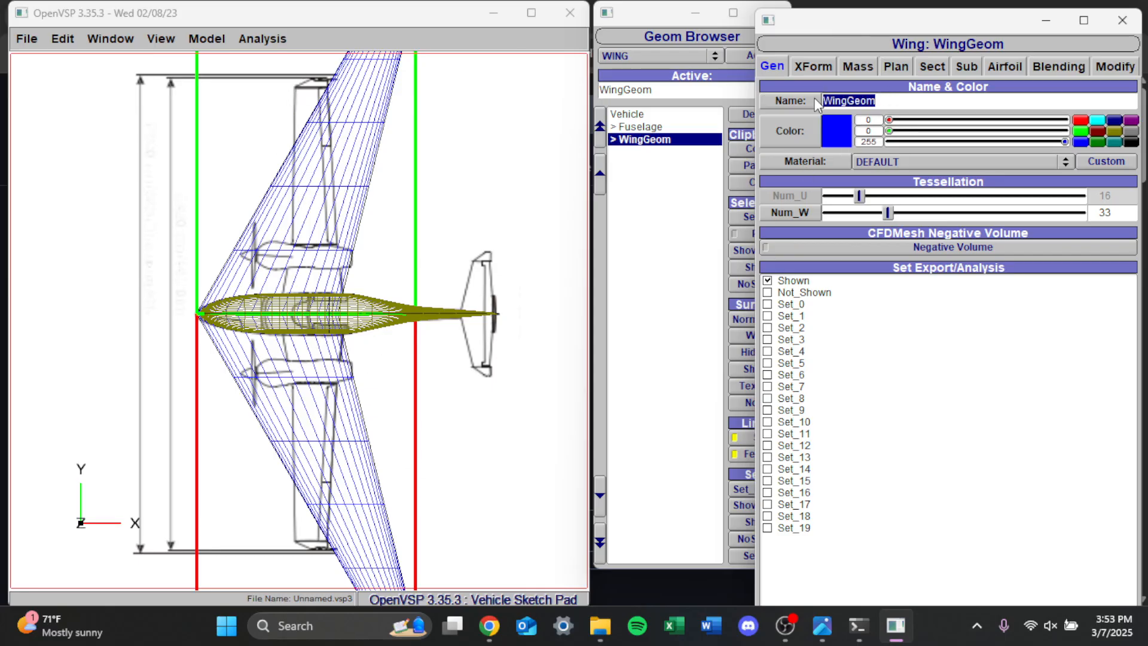
text(Wing)
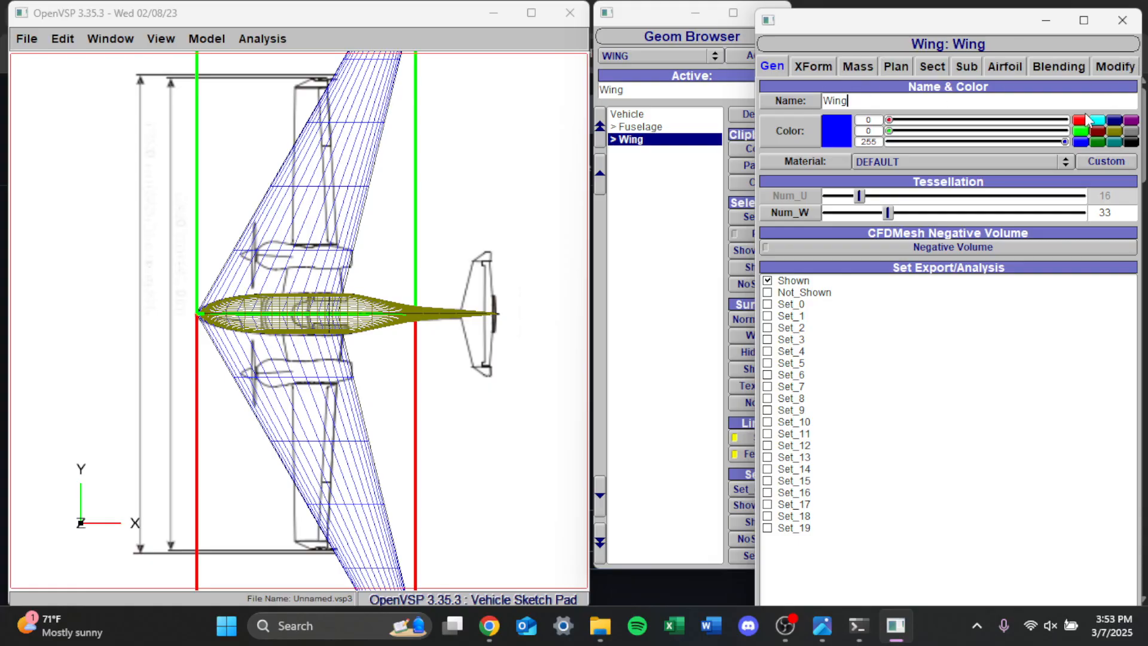
Color the wing navy blue (0, 0, 128) and set its Num_W tessellation to 101.
click(1098, 122)
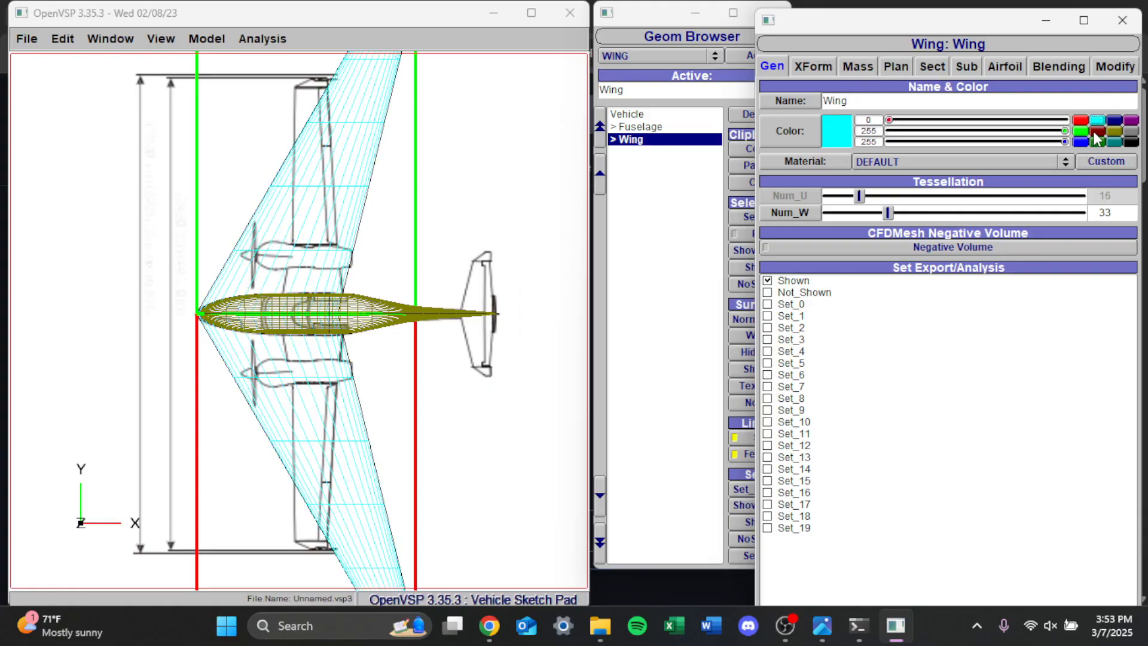
click(1096, 131)
click(1114, 121)
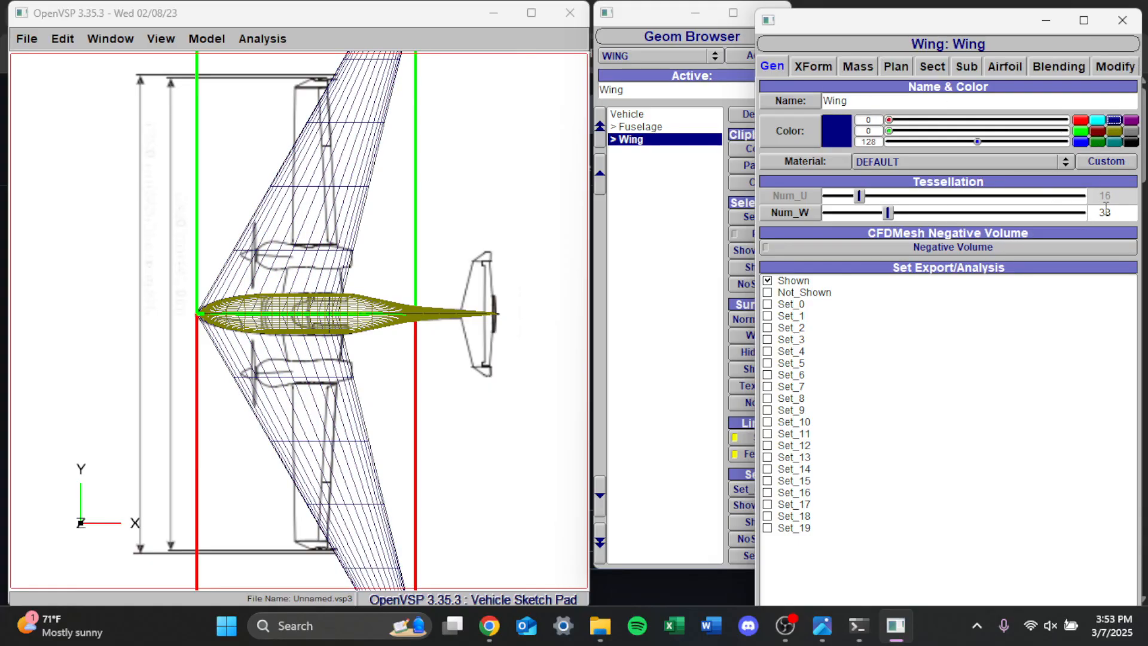
drag(1115, 213, 1089, 216)
text(100)
key(Return)
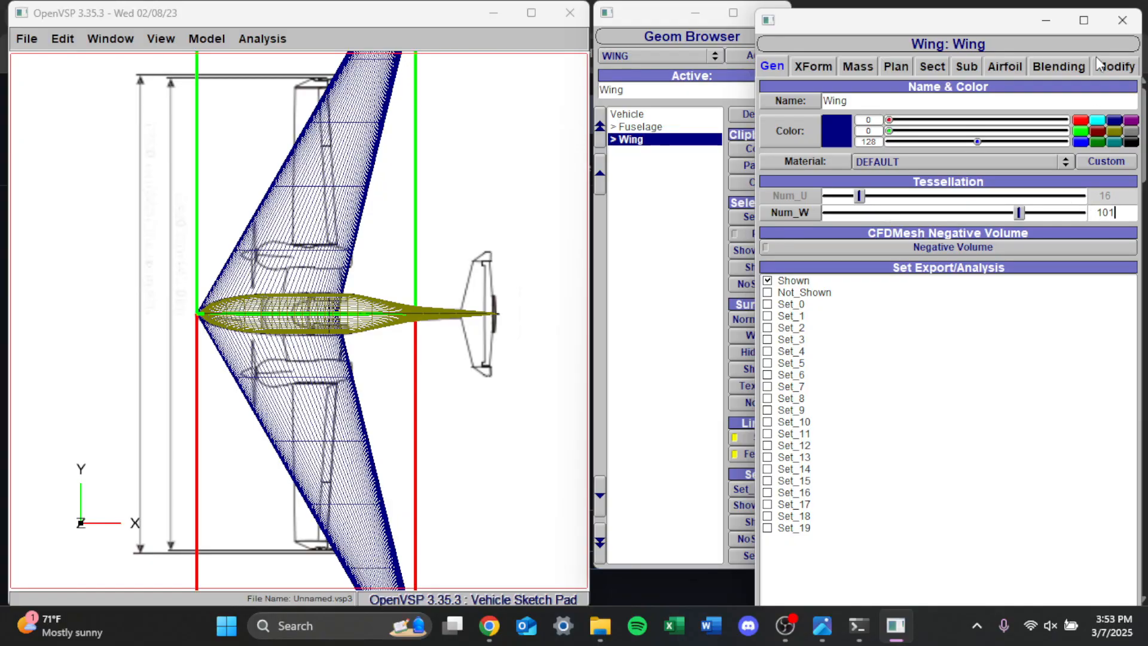
Move the wing aft along the fuselage to an X location of about 2.295.
click(814, 66)
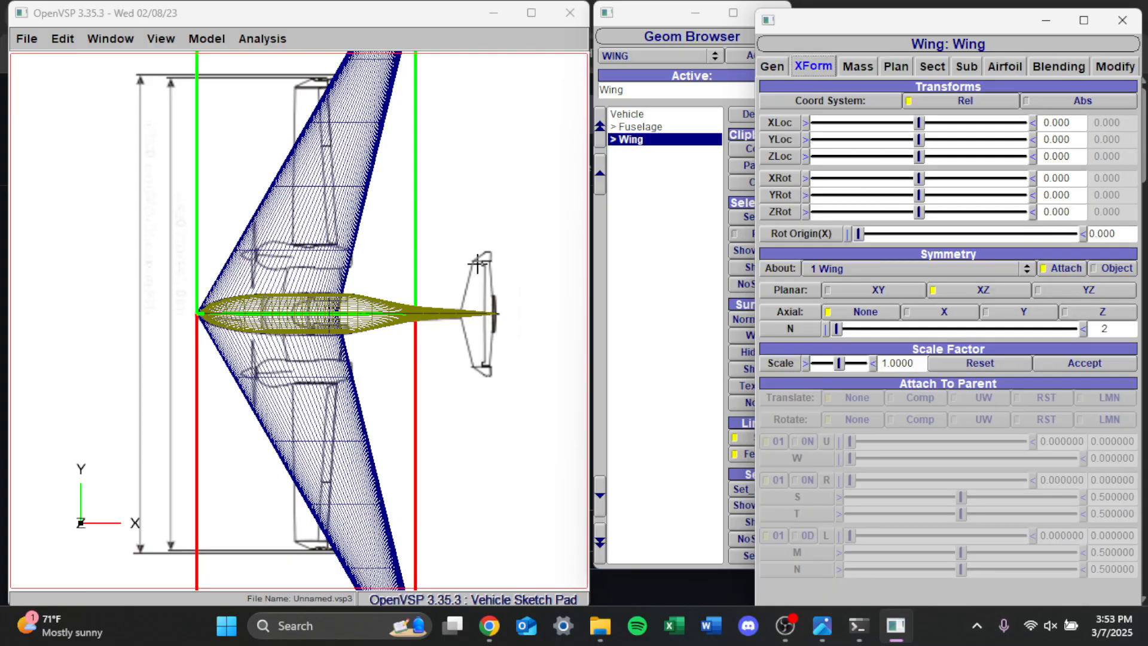
drag(920, 127, 946, 135)
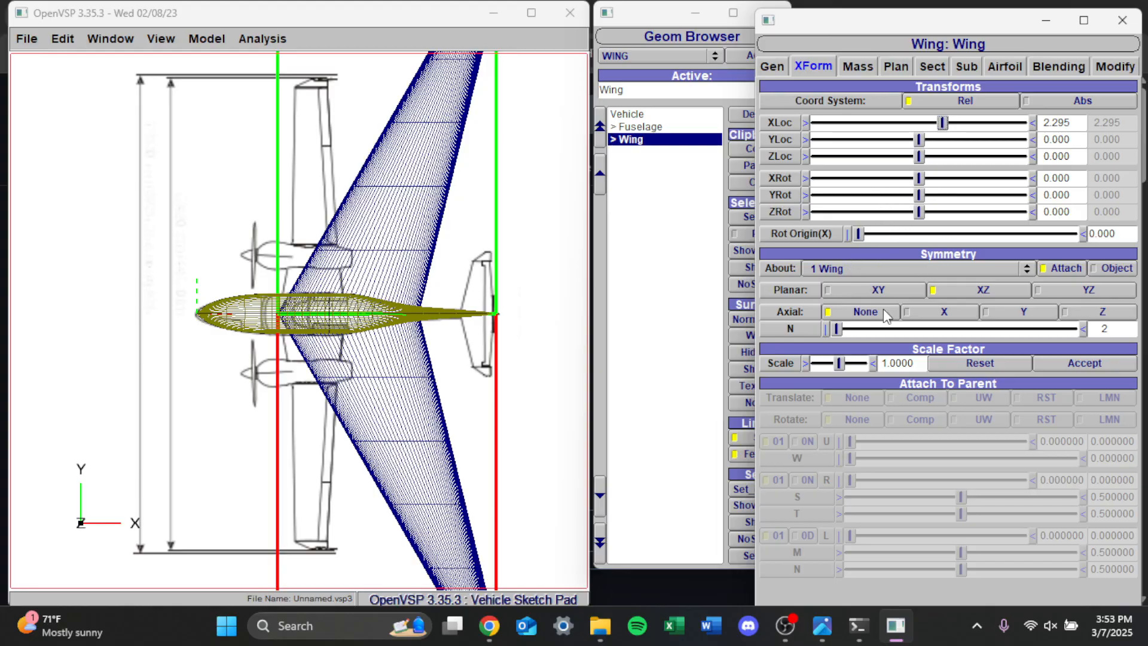
Reduce the wing's total planform to a span of about 13.197 and a chord of about 1.575 to match the drawing.
click(855, 67)
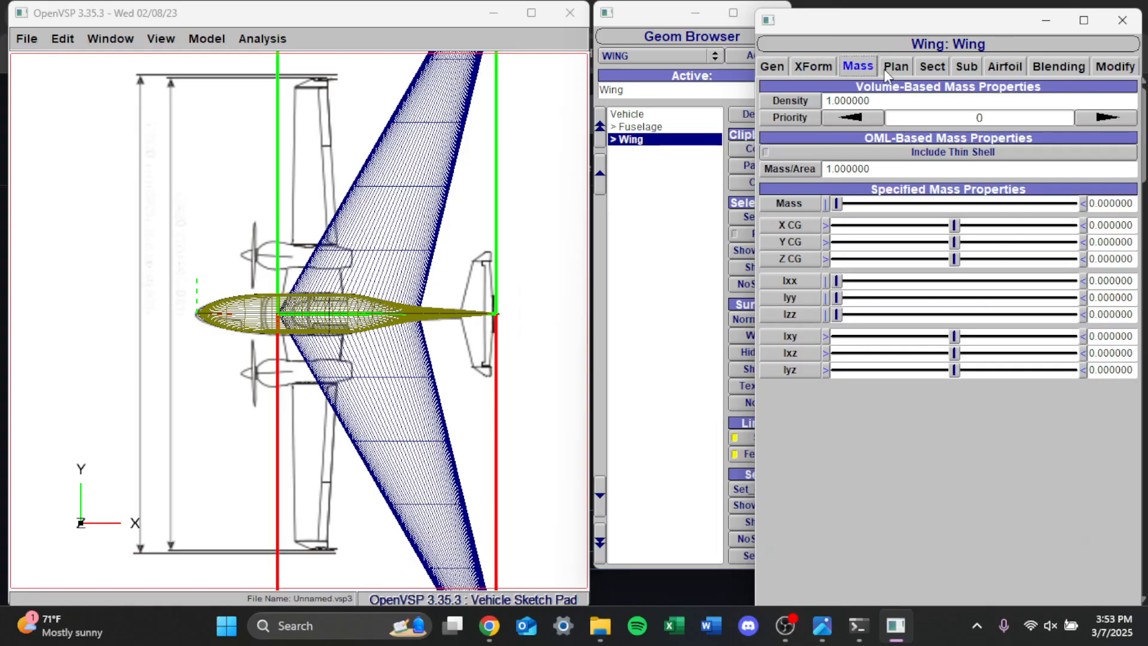
click(888, 67)
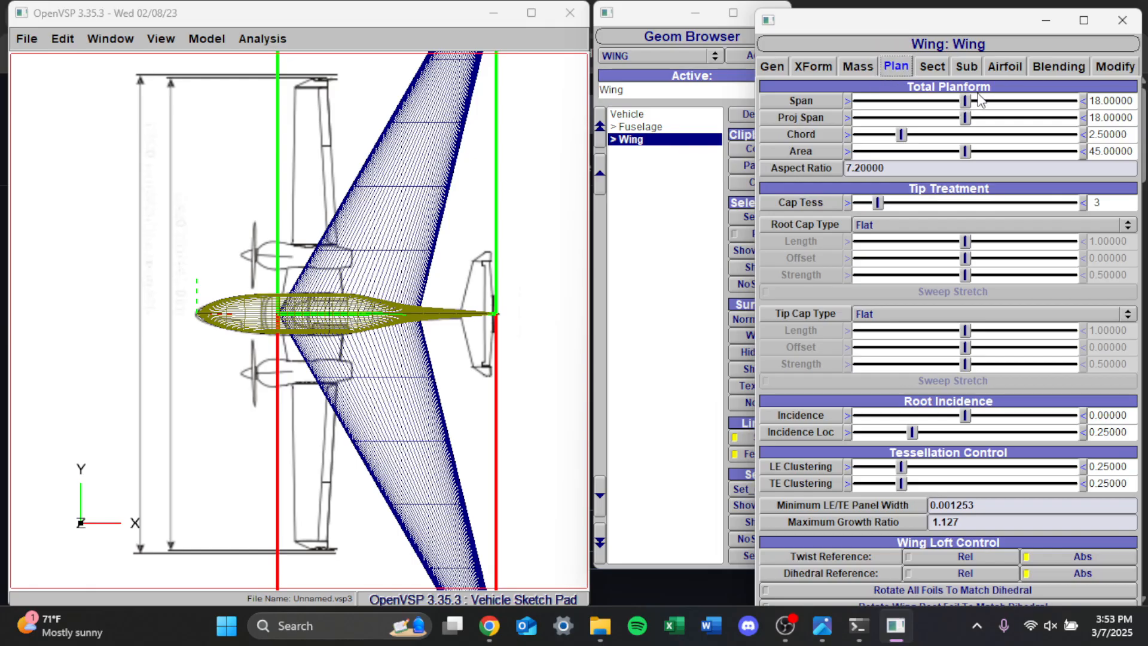
drag(963, 103, 914, 102)
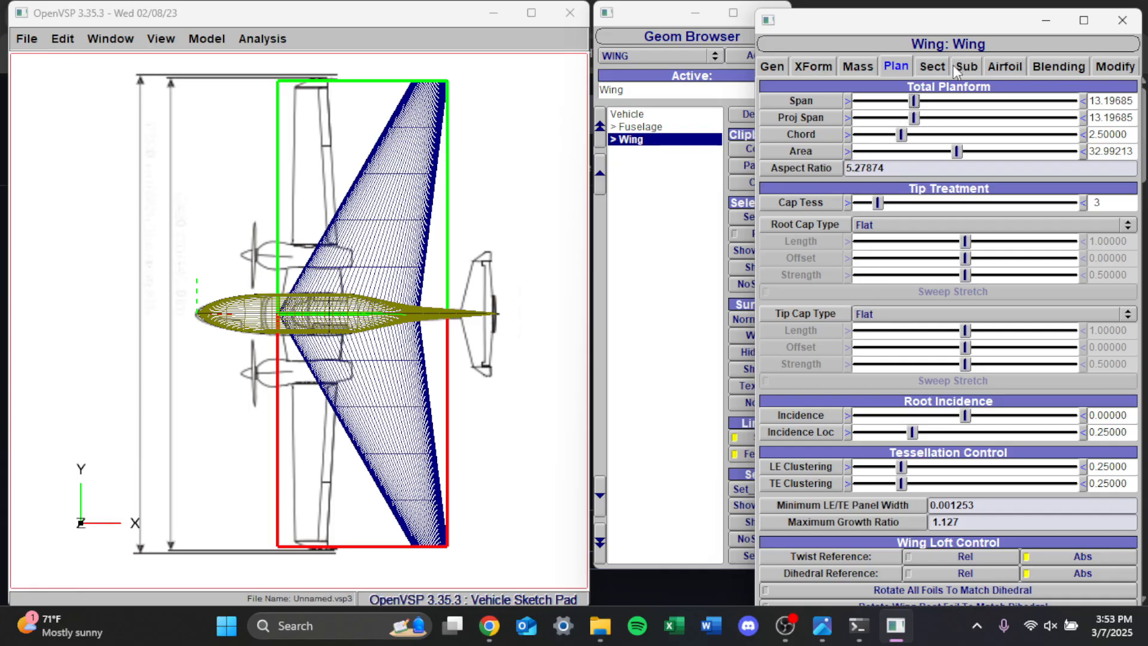
drag(901, 135, 891, 135)
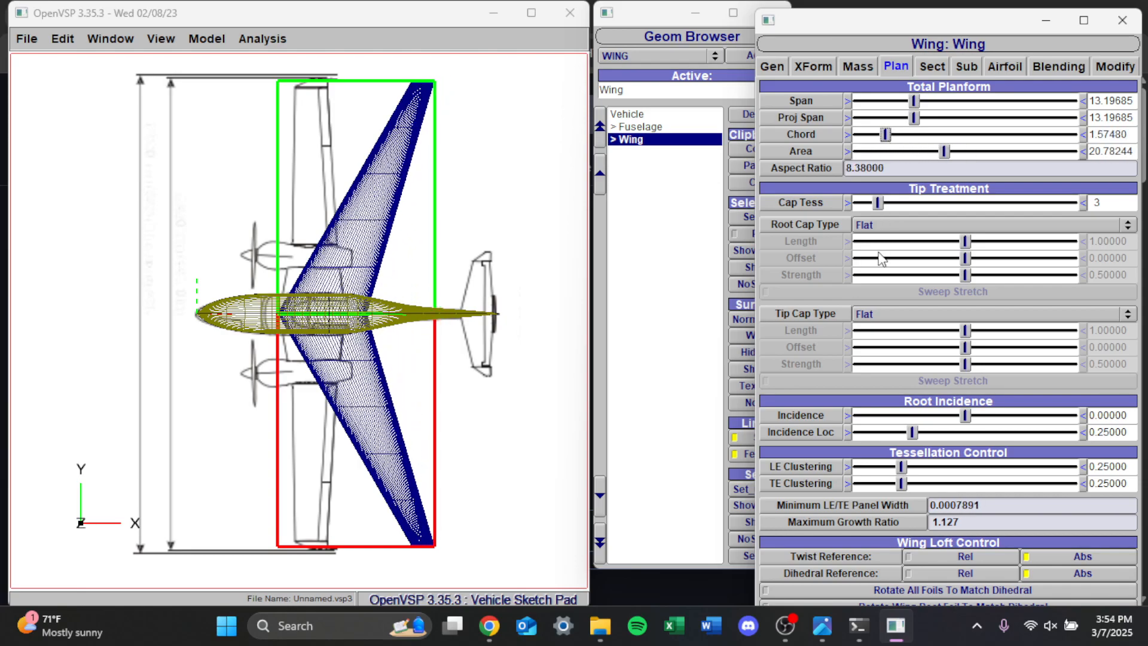
Set the sweep of wing section 1 to 0 degrees.
click(938, 67)
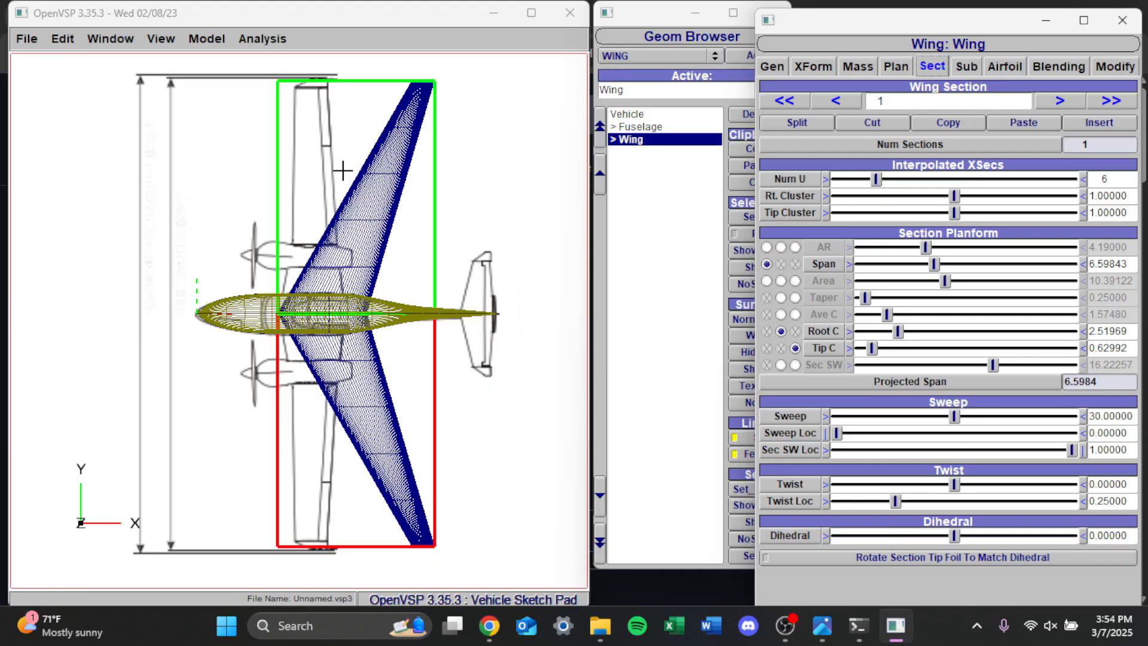
triple_click(1110, 415)
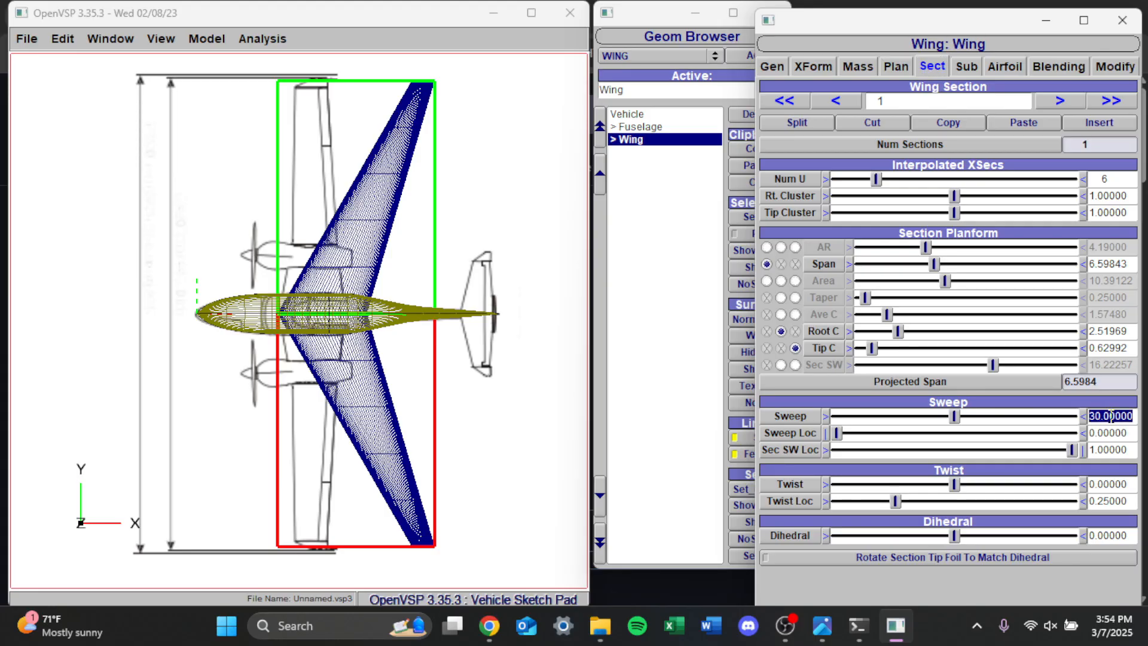
text(0)
key(Return)
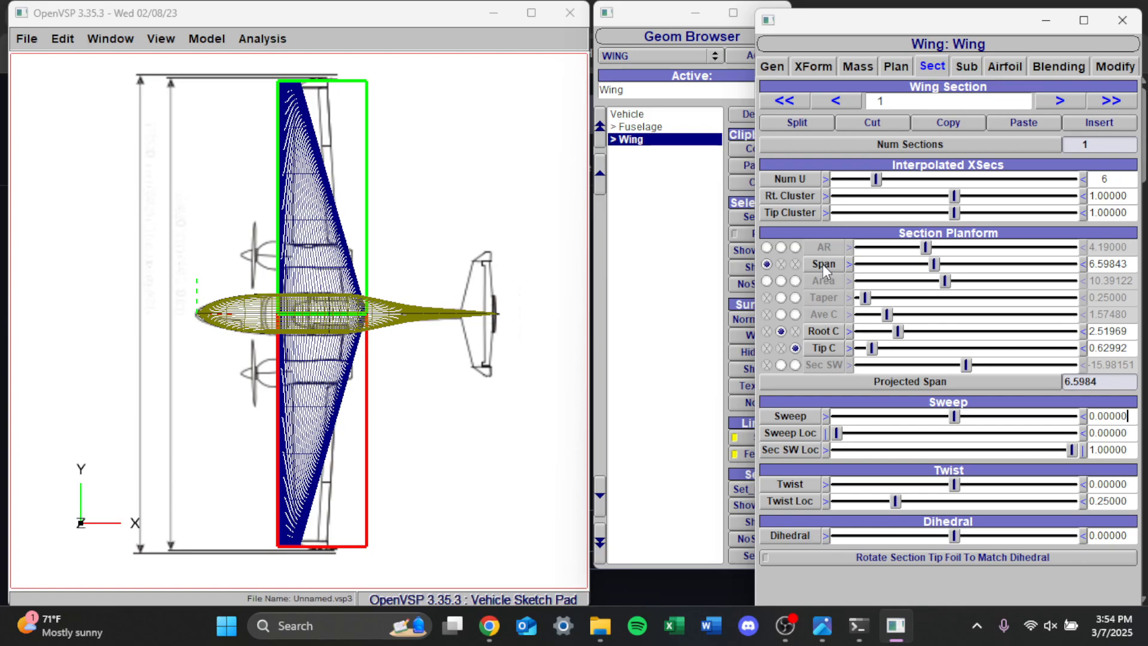
Make taper a driving parameter of wing section 1 instead of tip chord, and set the taper to 1.
click(795, 297)
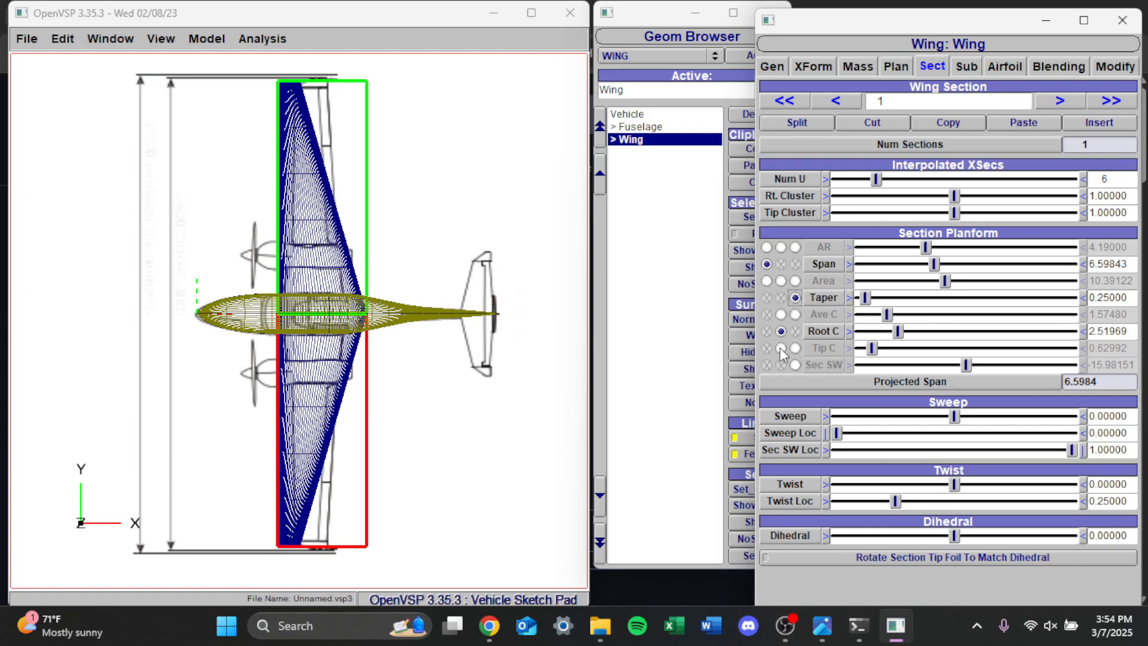
triple_click(1105, 296)
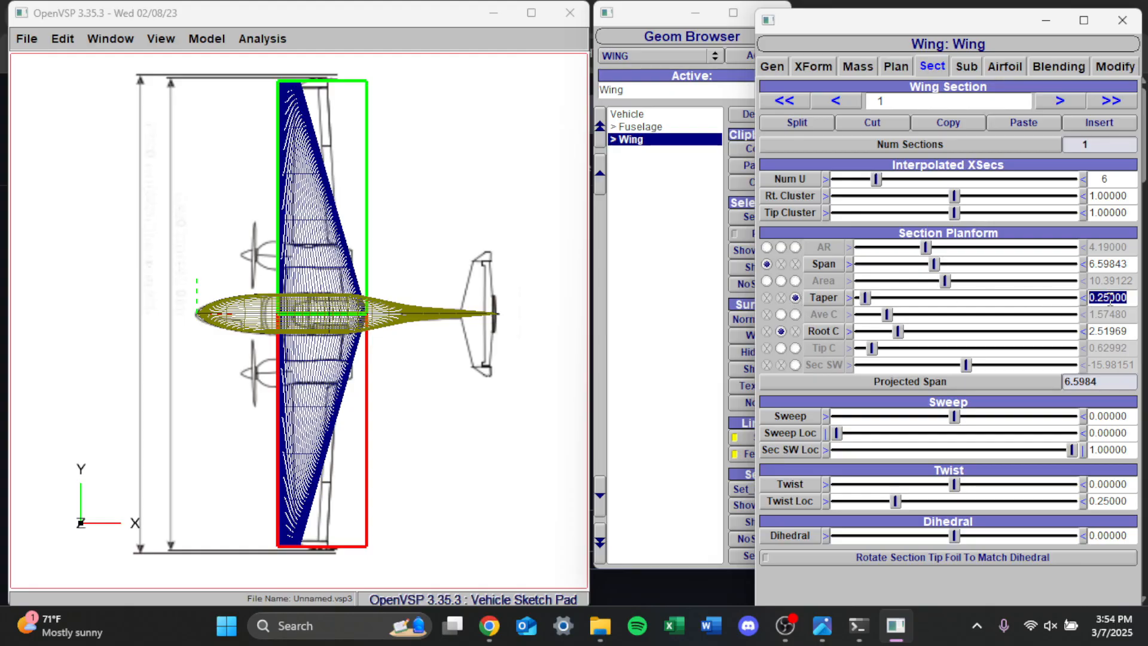
text(1)
key(Return)
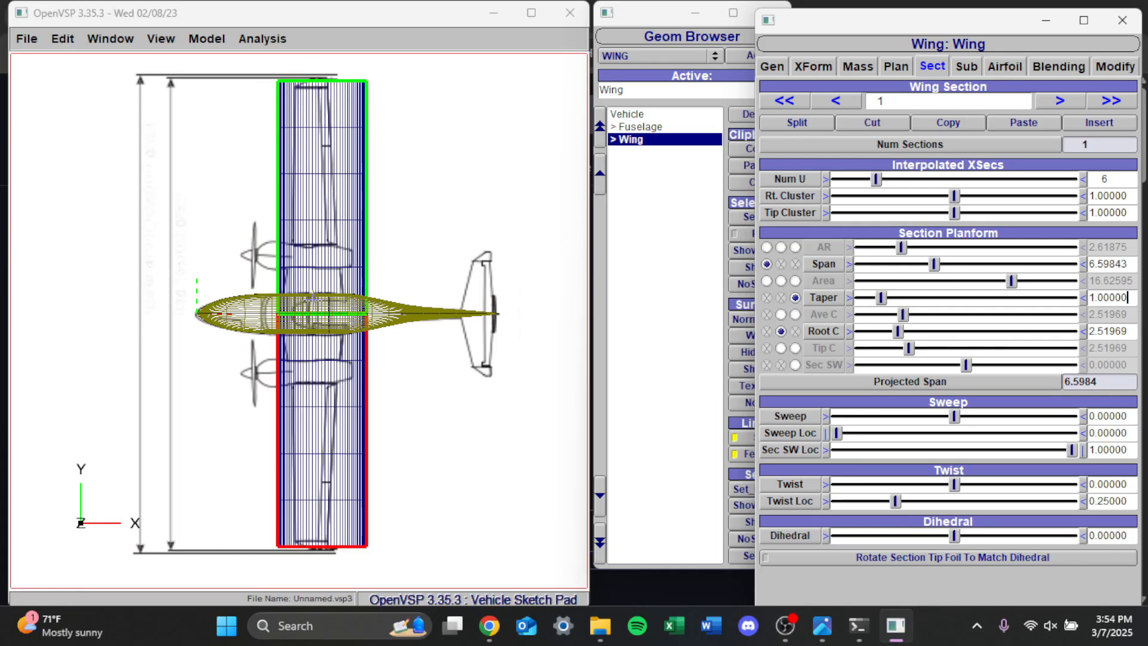
Change the taper ratio of wing section 1 to 2.
triple_click(1106, 299)
text(2)
key(Return)
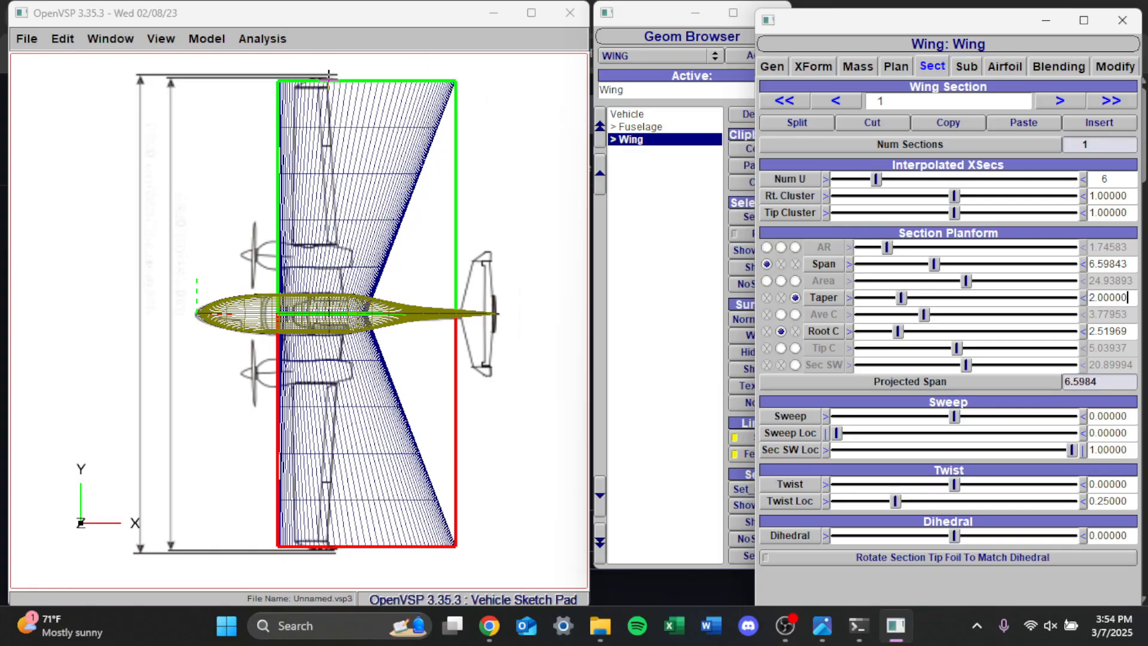